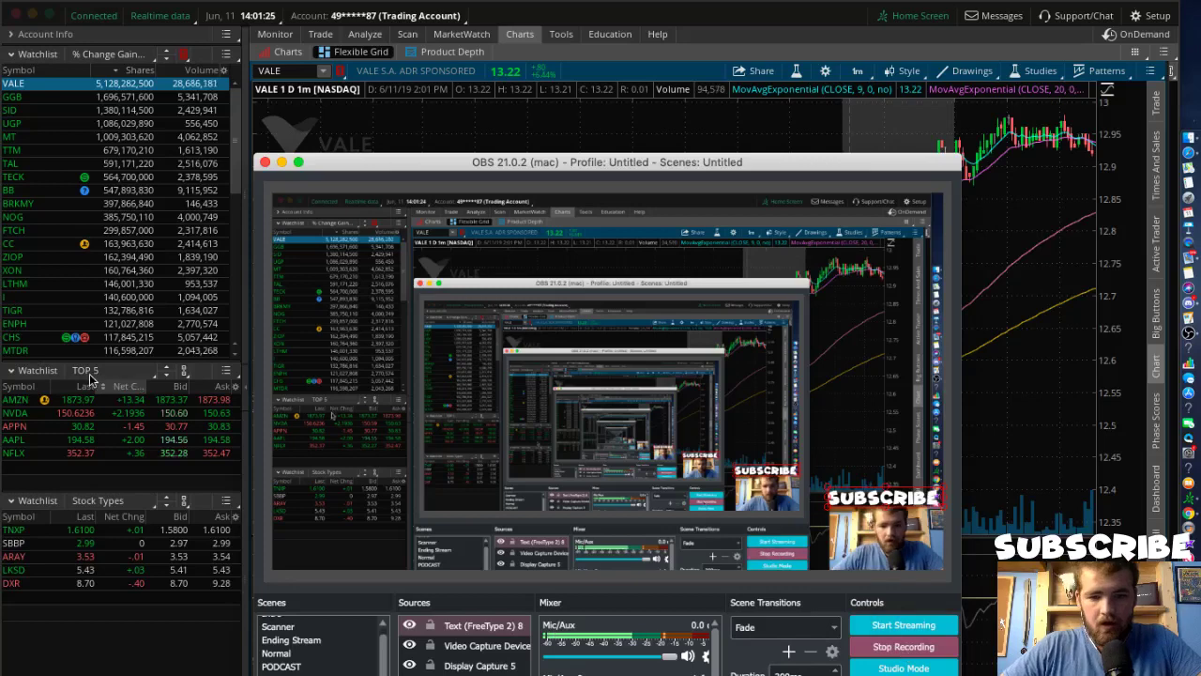
# Minimize the OBS window to reveal the VALE 1-minute chart and side watchlists
pyautogui.click(282, 162)
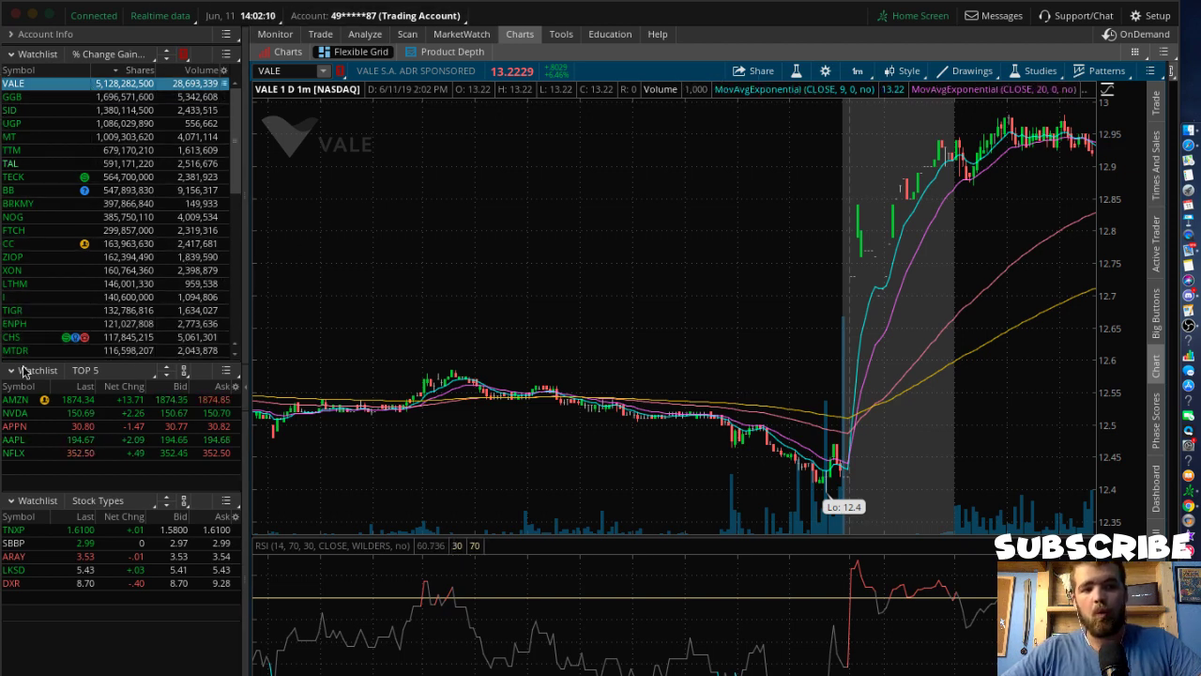
pyautogui.click(129, 56)
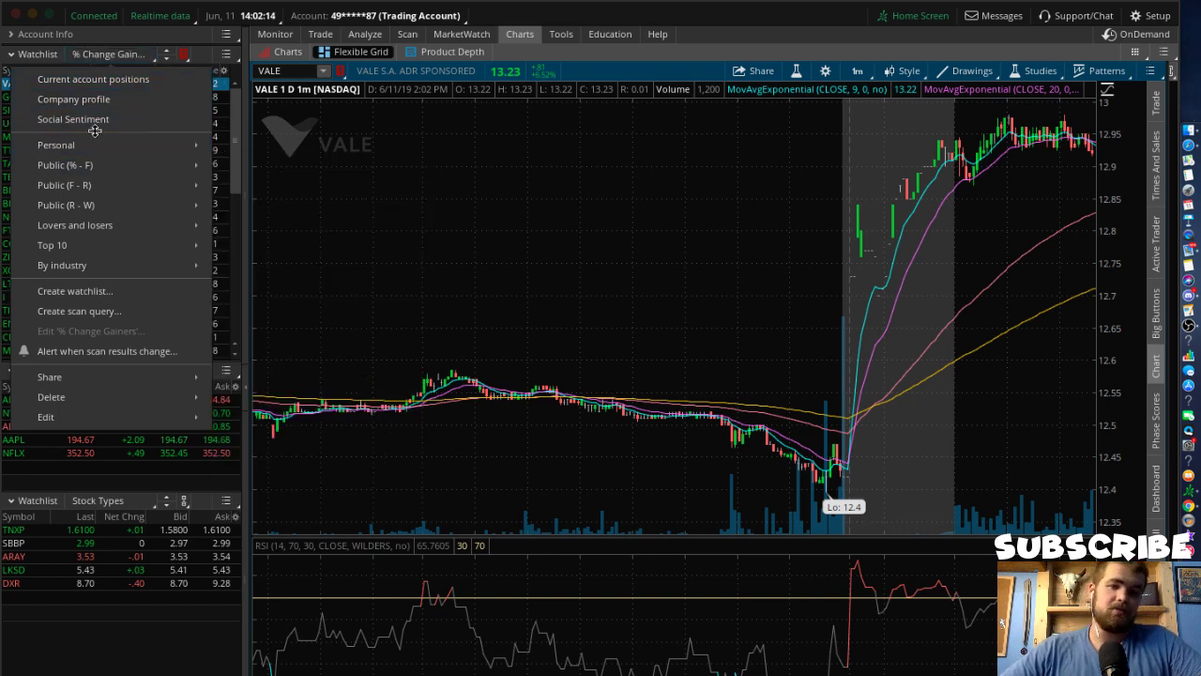
pyautogui.click(184, 41)
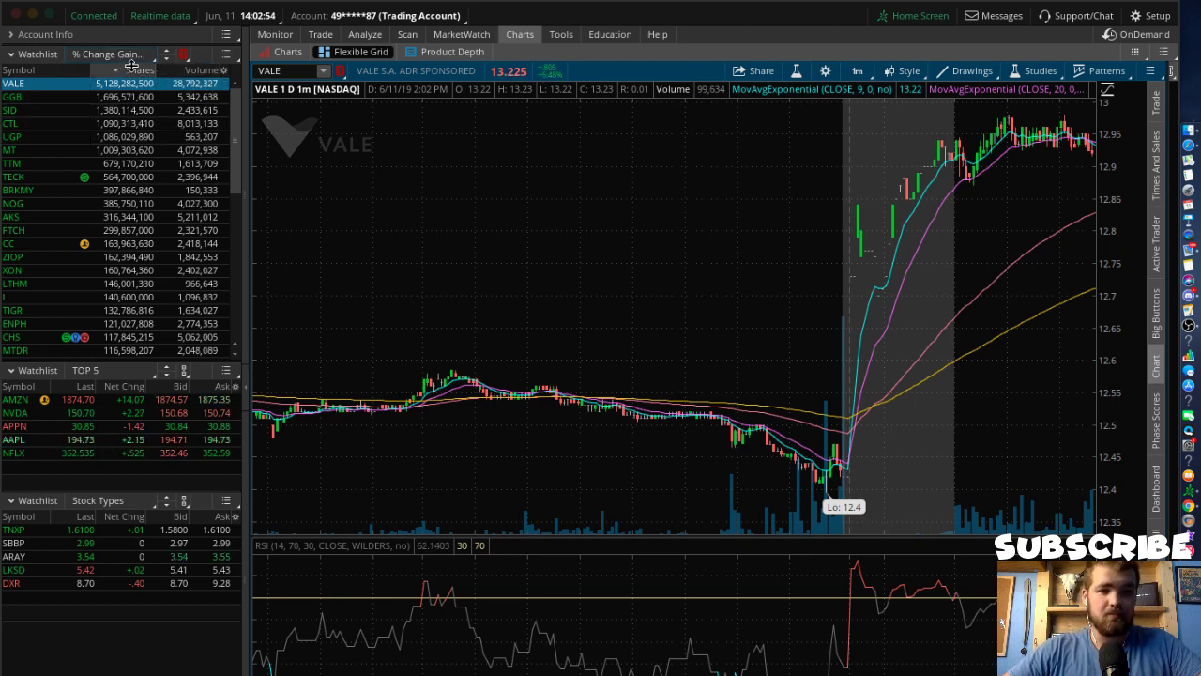
# Add the % Change column to the gainers watchlist and sort it descending, putting JAGX on top
pyautogui.click(225, 69)
pyautogui.click(248, 84)
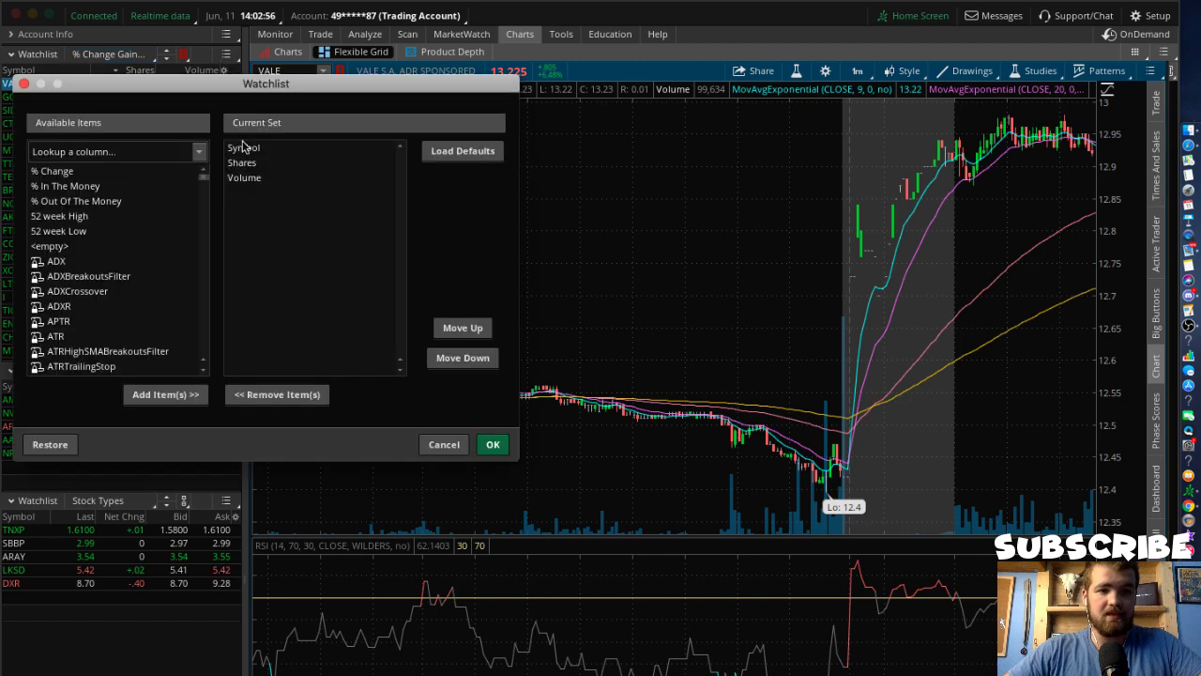
pyautogui.click(80, 172)
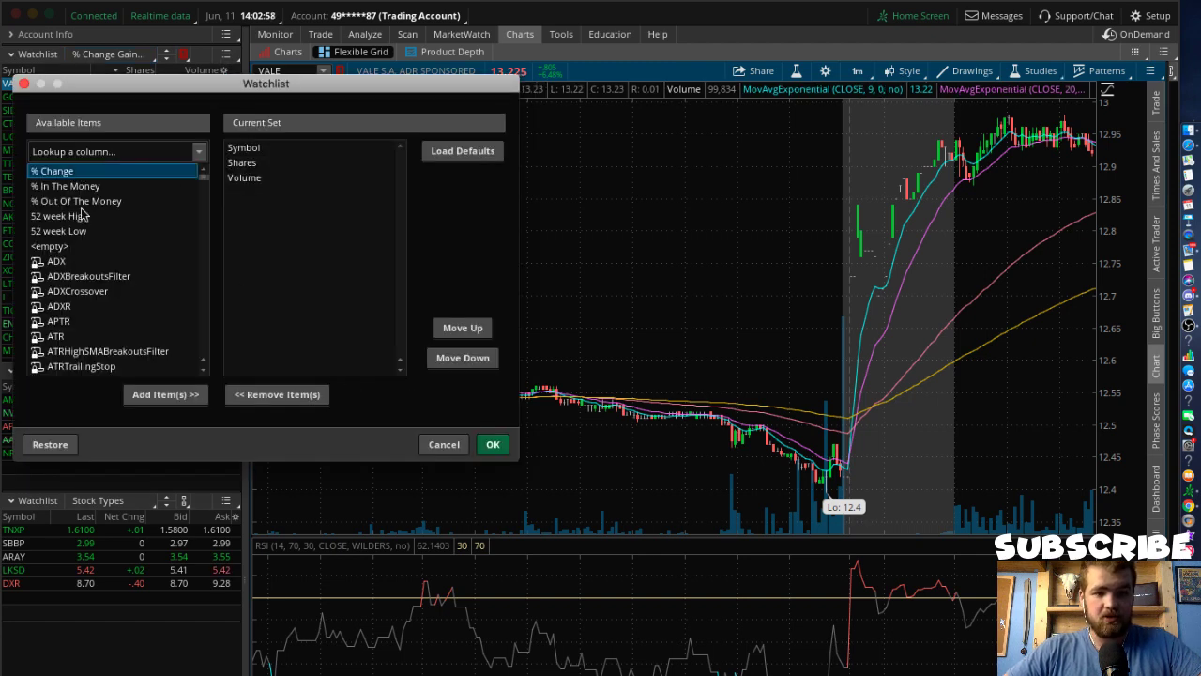
pyautogui.doubleClick(49, 172)
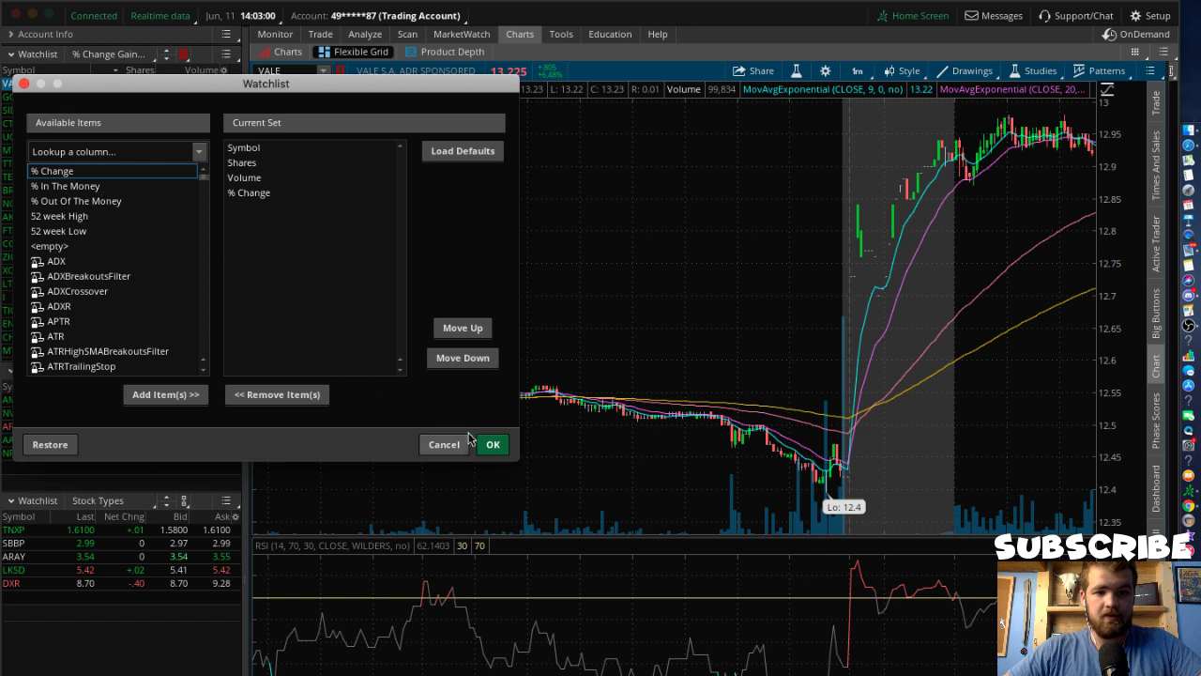
pyautogui.click(492, 444)
pyautogui.click(199, 69)
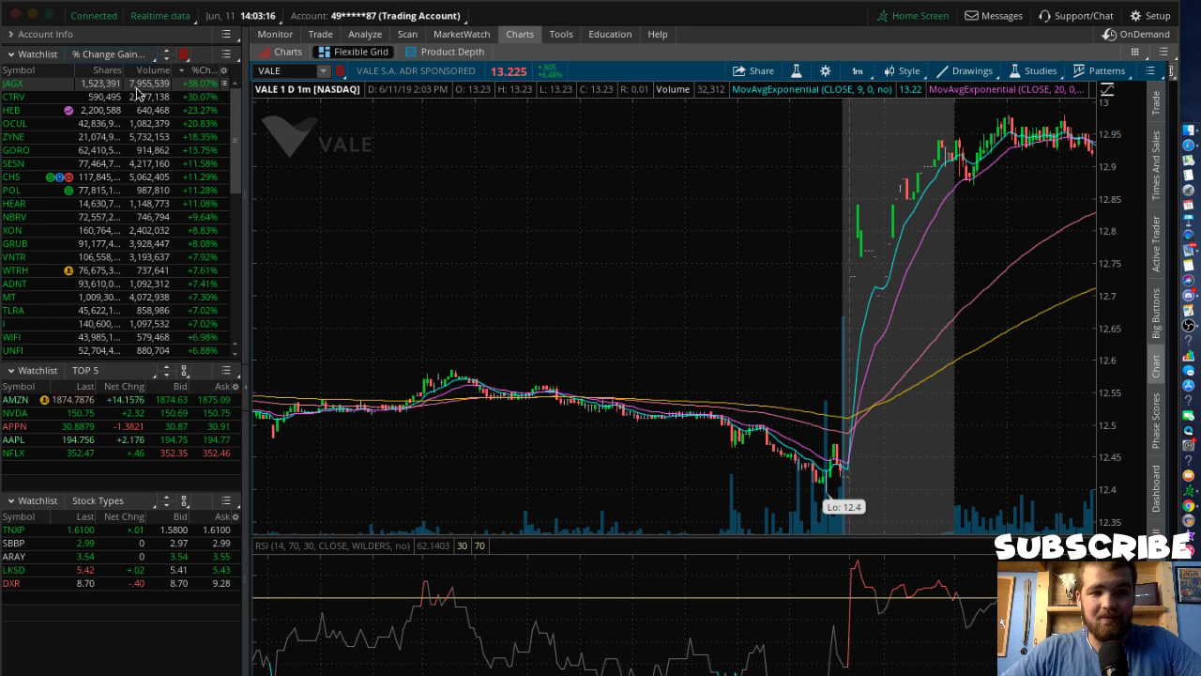
# Chart JAGX from the gainers list and collapse the left watchlist panel
pyautogui.click(137, 85)
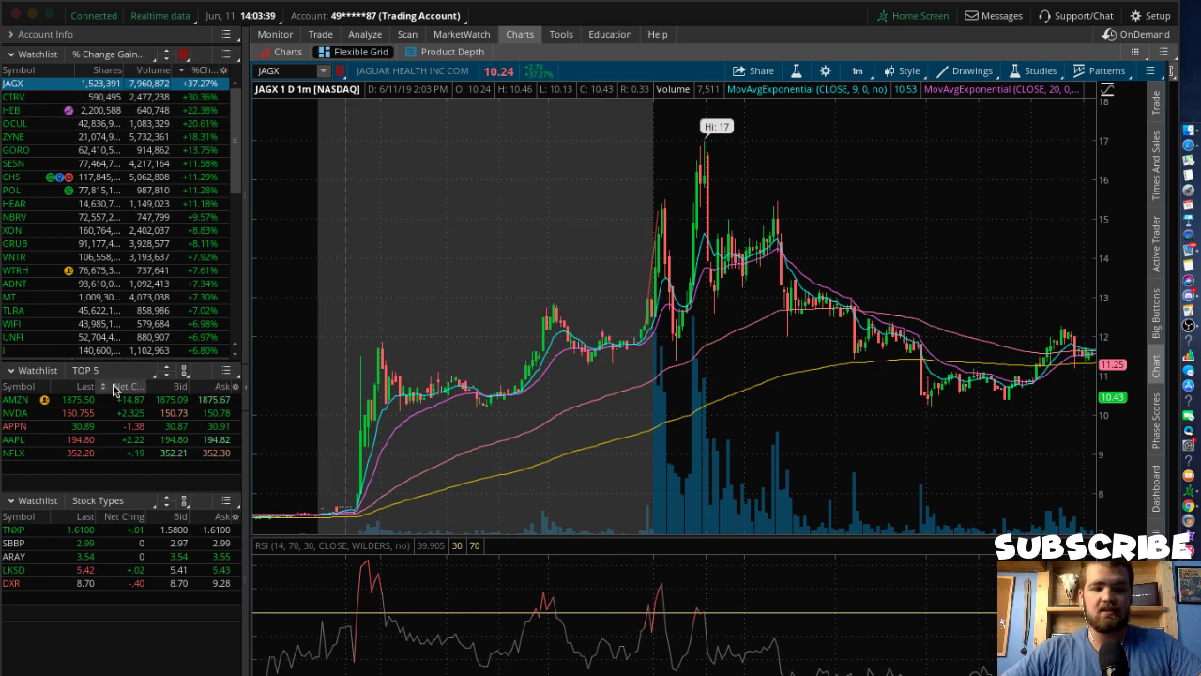
pyautogui.click(245, 387)
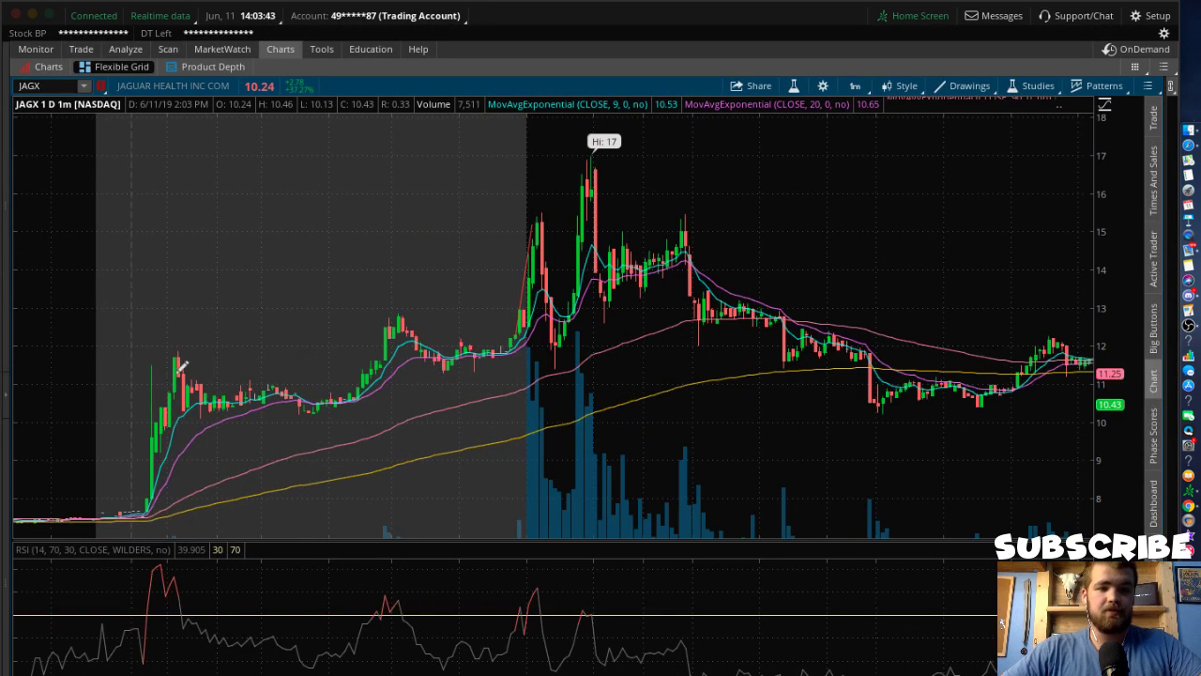
# Reopen the sidebar, add a watchlist gadget, and delete the Stock Types, TOP 5 and % Change Gainers gadgets
pyautogui.click(4, 395)
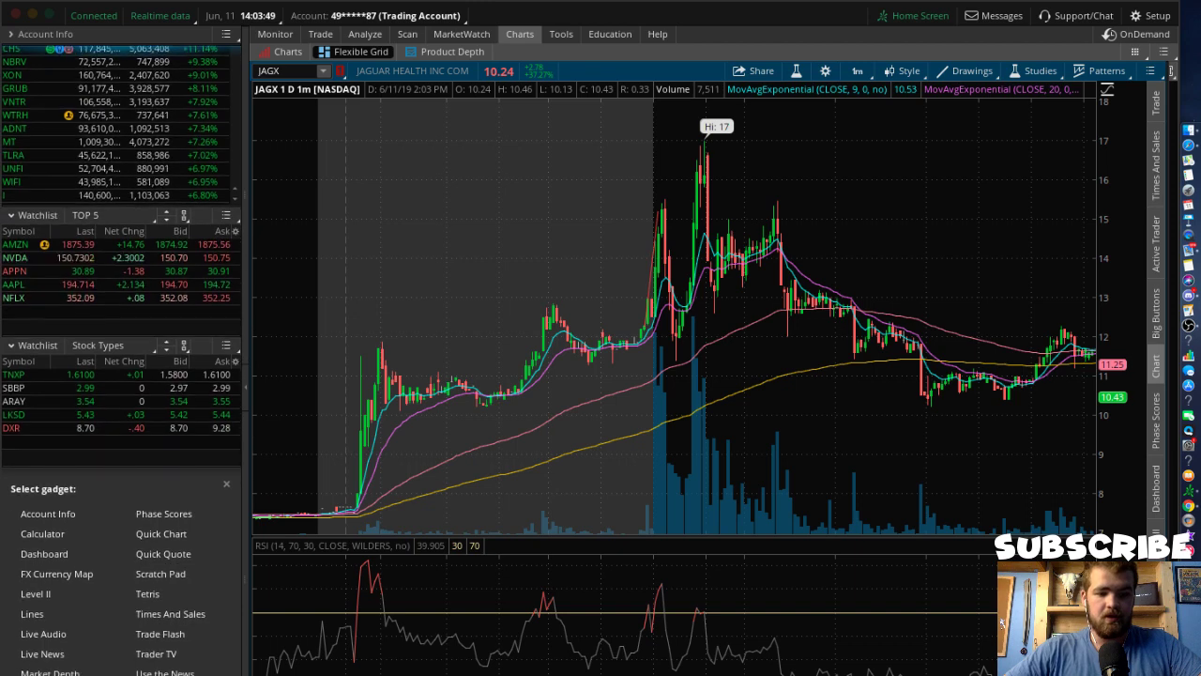
pyautogui.click(154, 657)
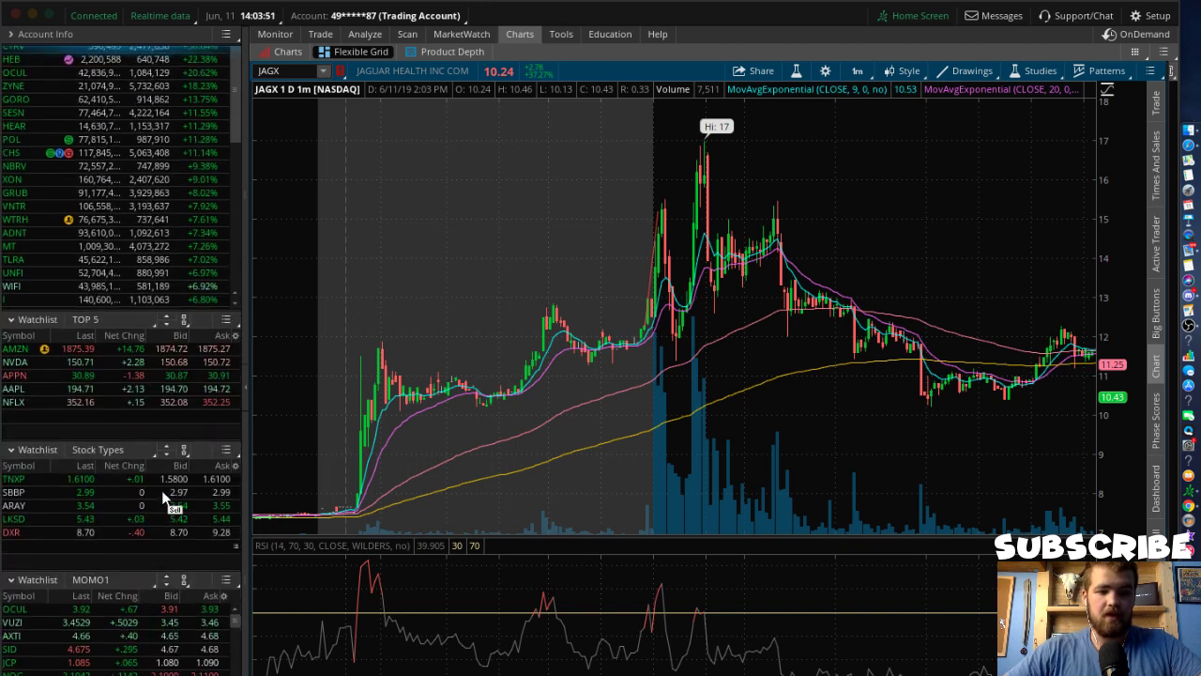
pyautogui.click(226, 480)
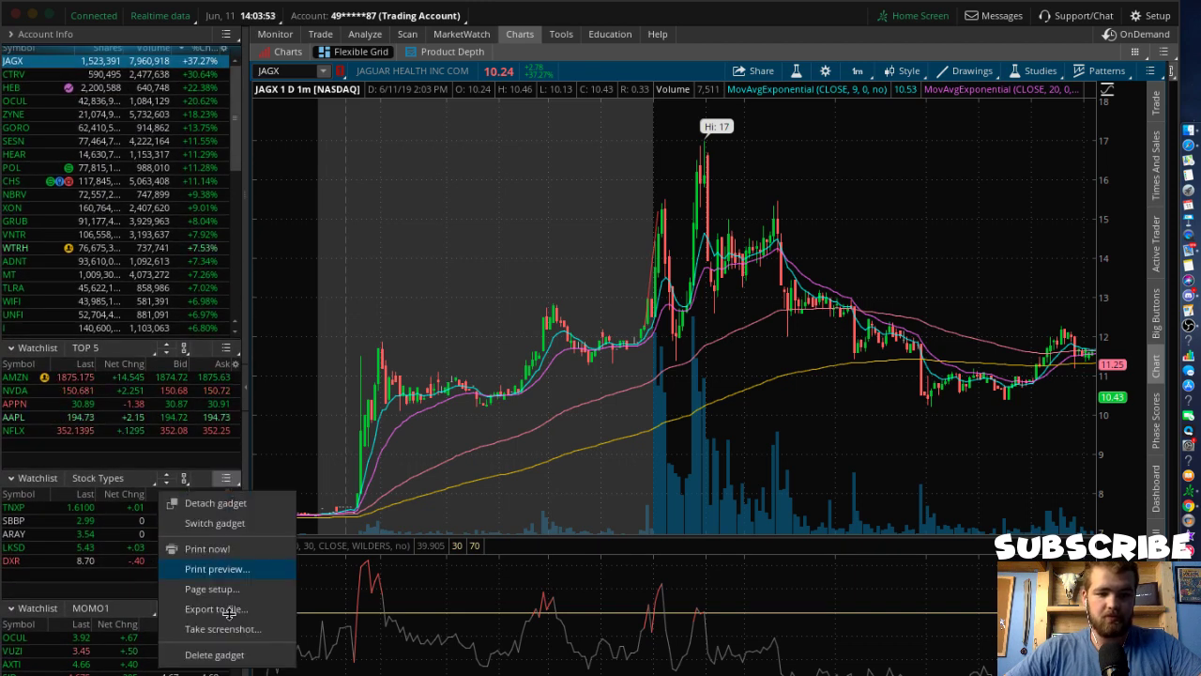
pyautogui.click(215, 654)
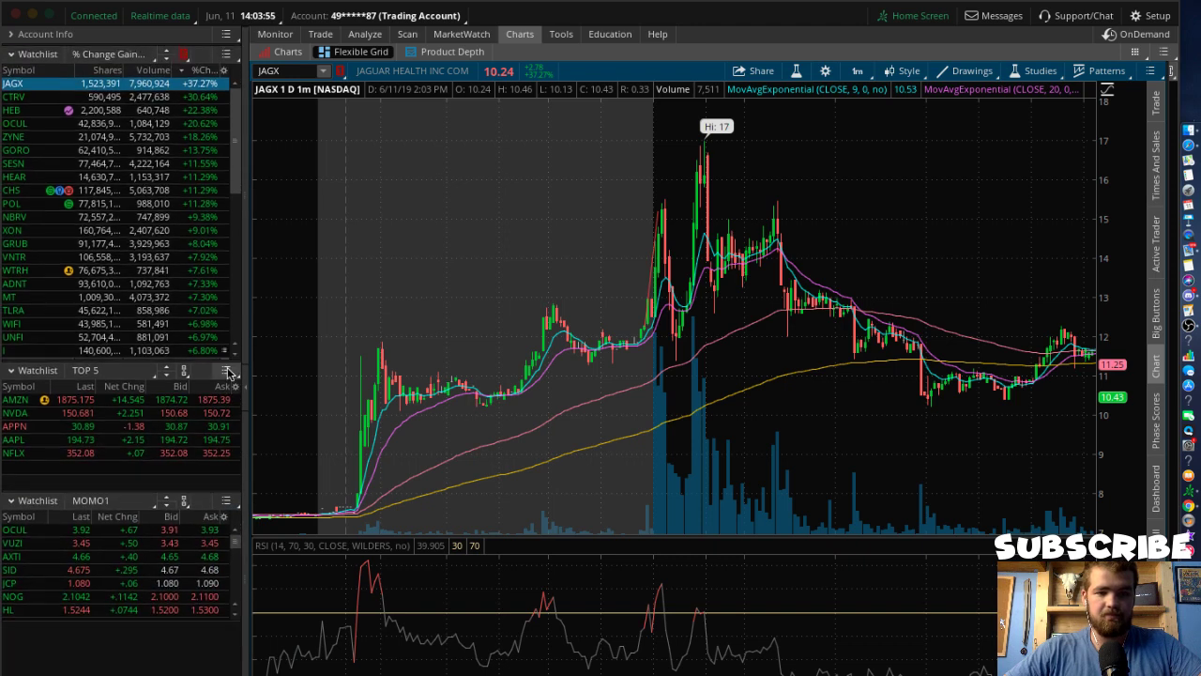
pyautogui.click(226, 369)
pyautogui.click(224, 521)
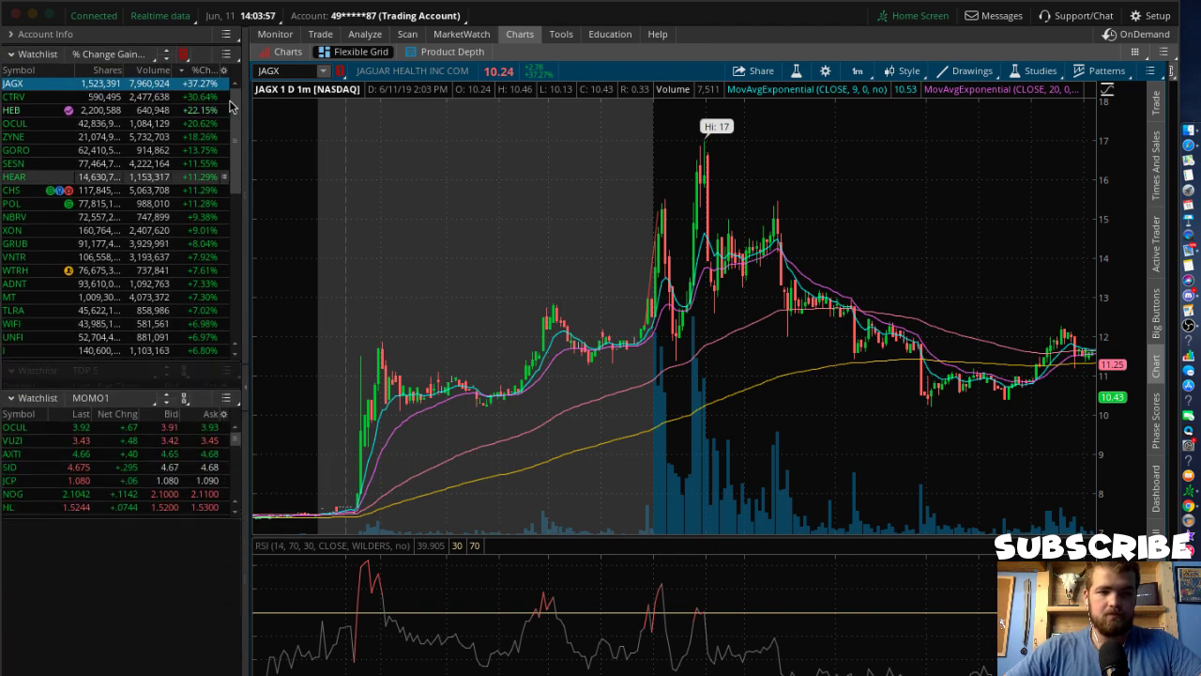
pyautogui.click(226, 54)
pyautogui.click(225, 233)
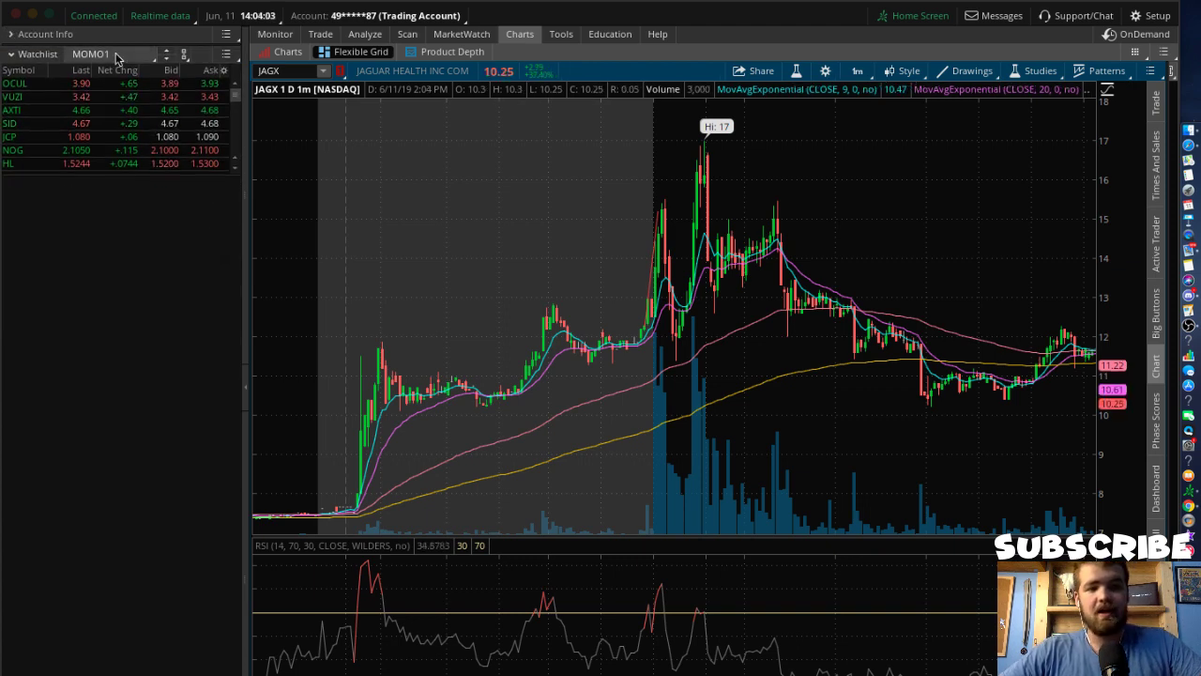
# Browse the saved watchlists, loading WatchList and then INDICES
pyautogui.click(115, 55)
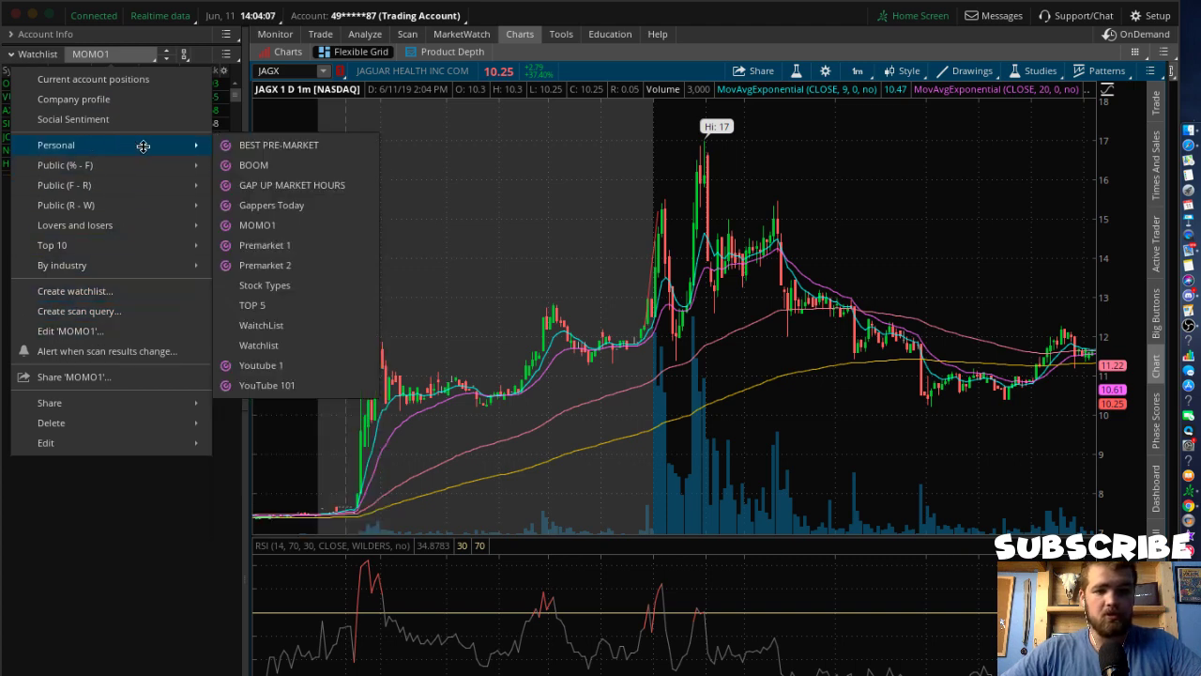
pyautogui.moveTo(120, 140)
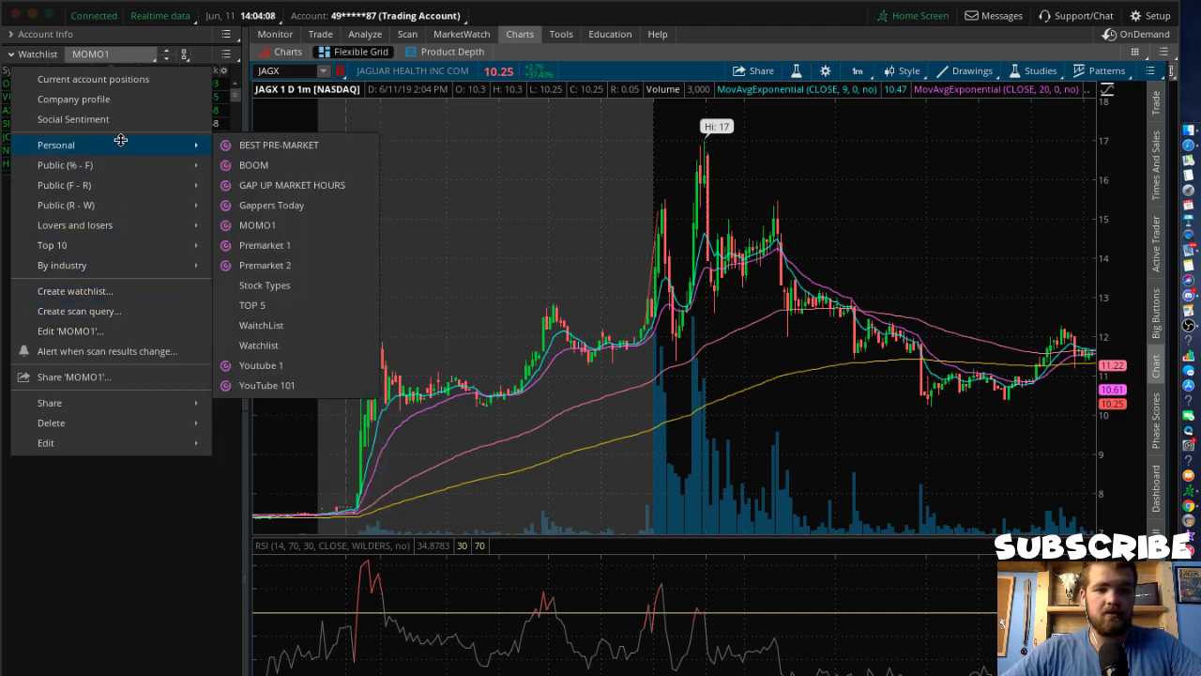
pyautogui.click(268, 325)
pyautogui.click(126, 56)
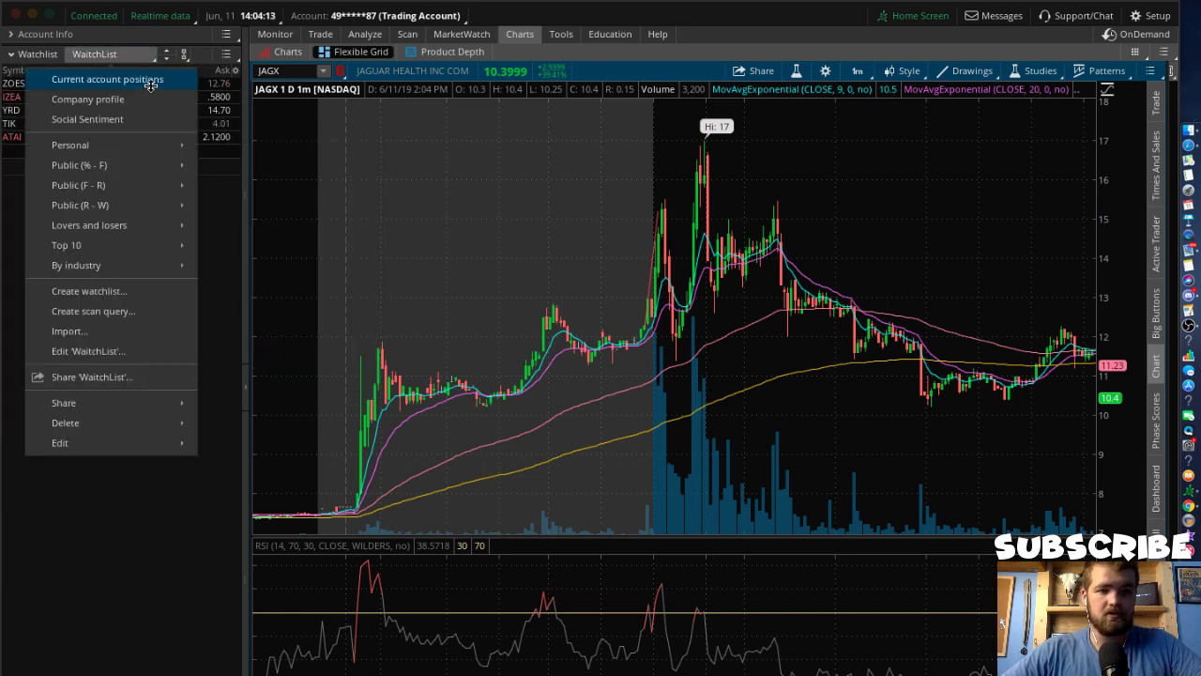
pyautogui.click(225, 250)
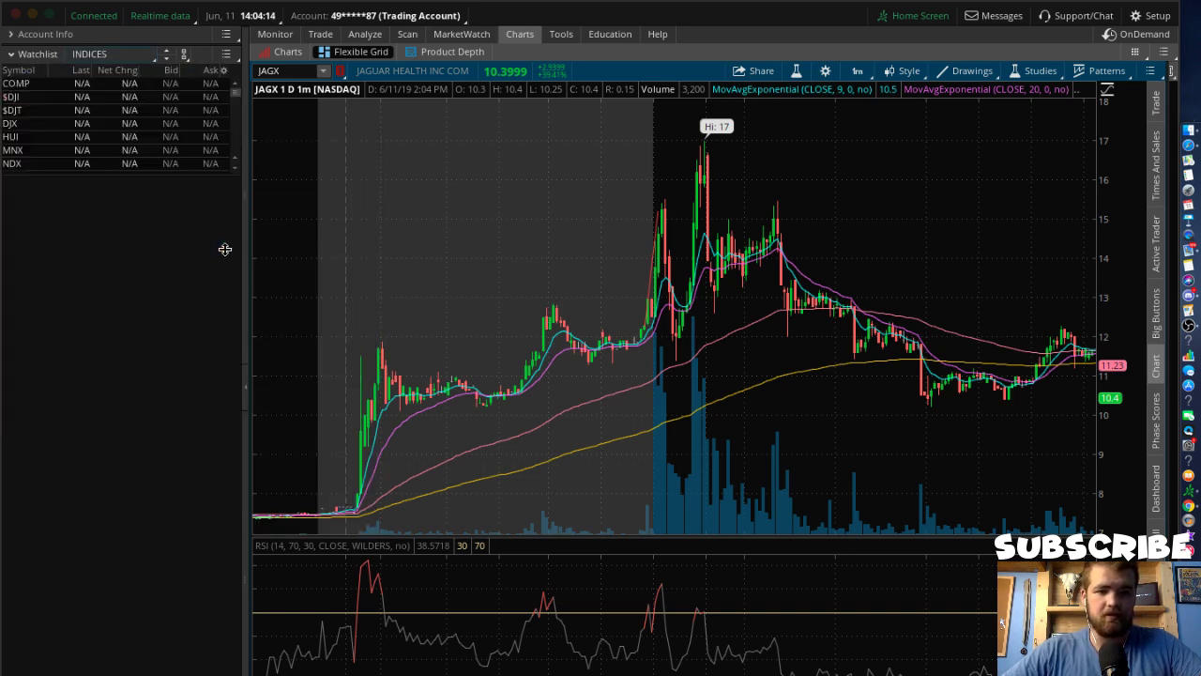
# Load the GAP UP MARKET HOURS watchlist and widen the panel by dragging its divider right
pyautogui.click(111, 58)
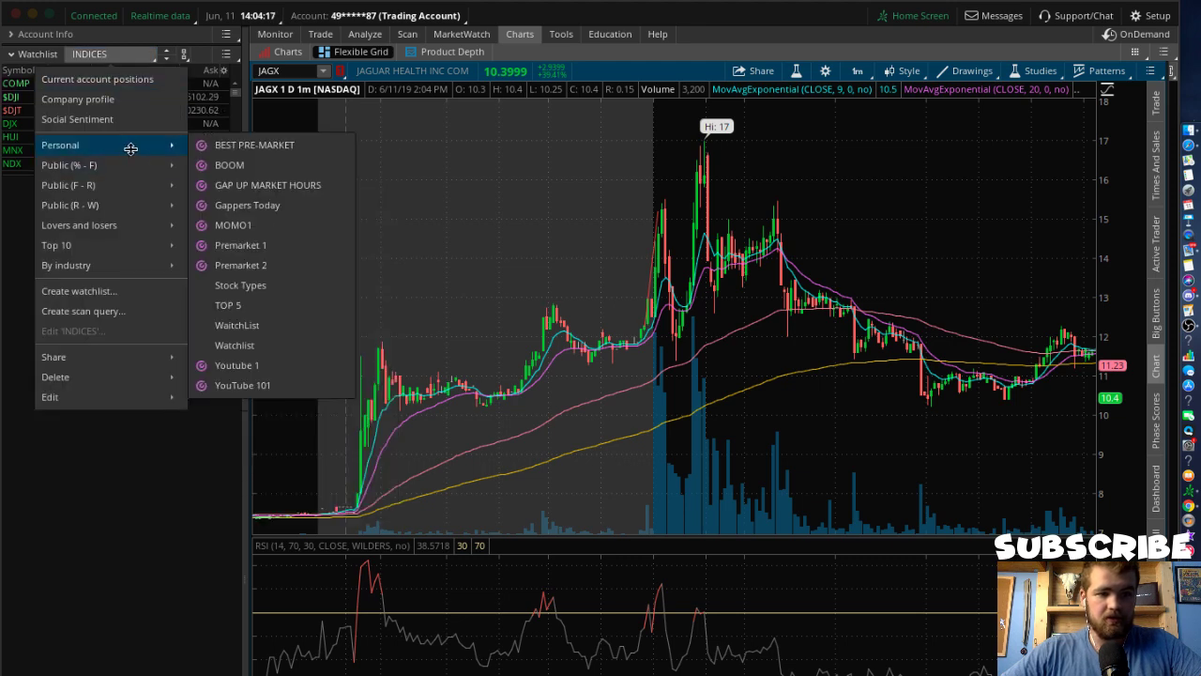
pyautogui.moveTo(122, 164)
pyautogui.moveTo(133, 143)
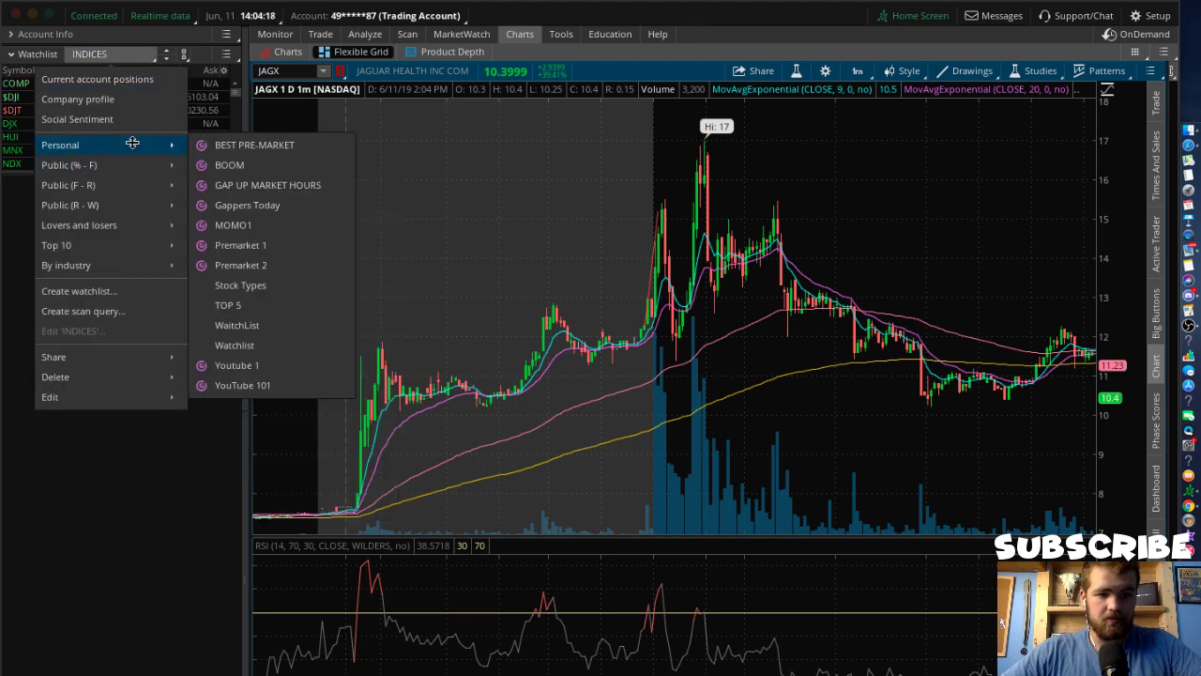
pyautogui.click(249, 187)
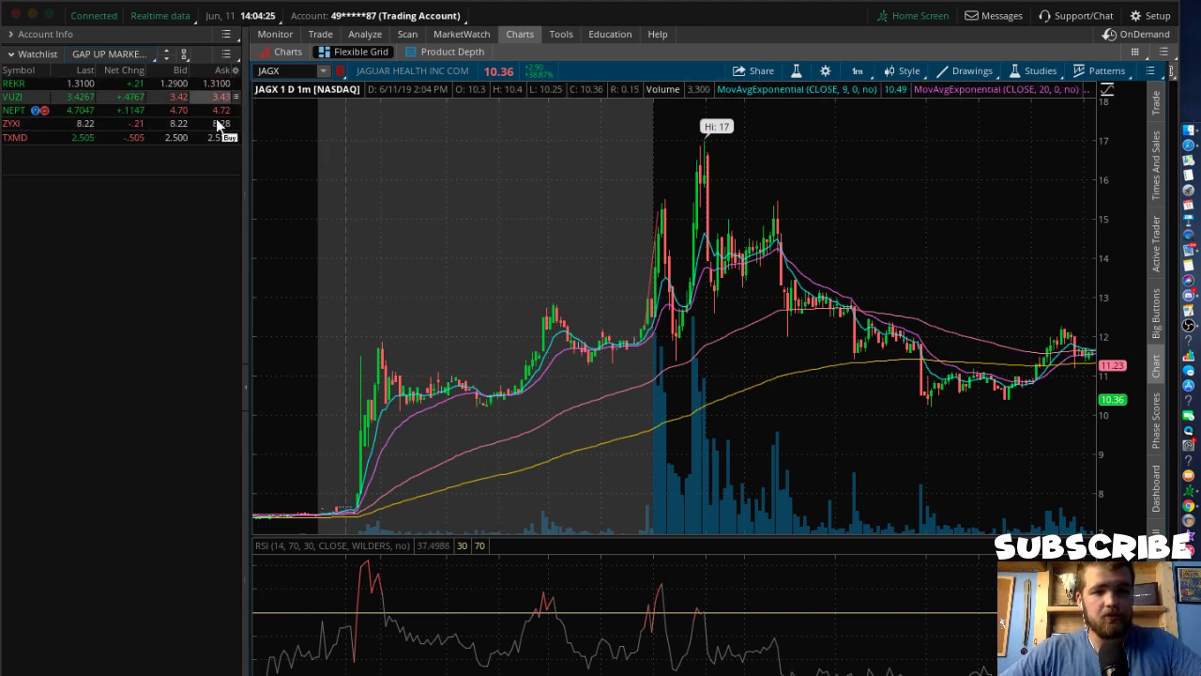
pyautogui.moveTo(244, 178); pyautogui.dragTo(282, 178)
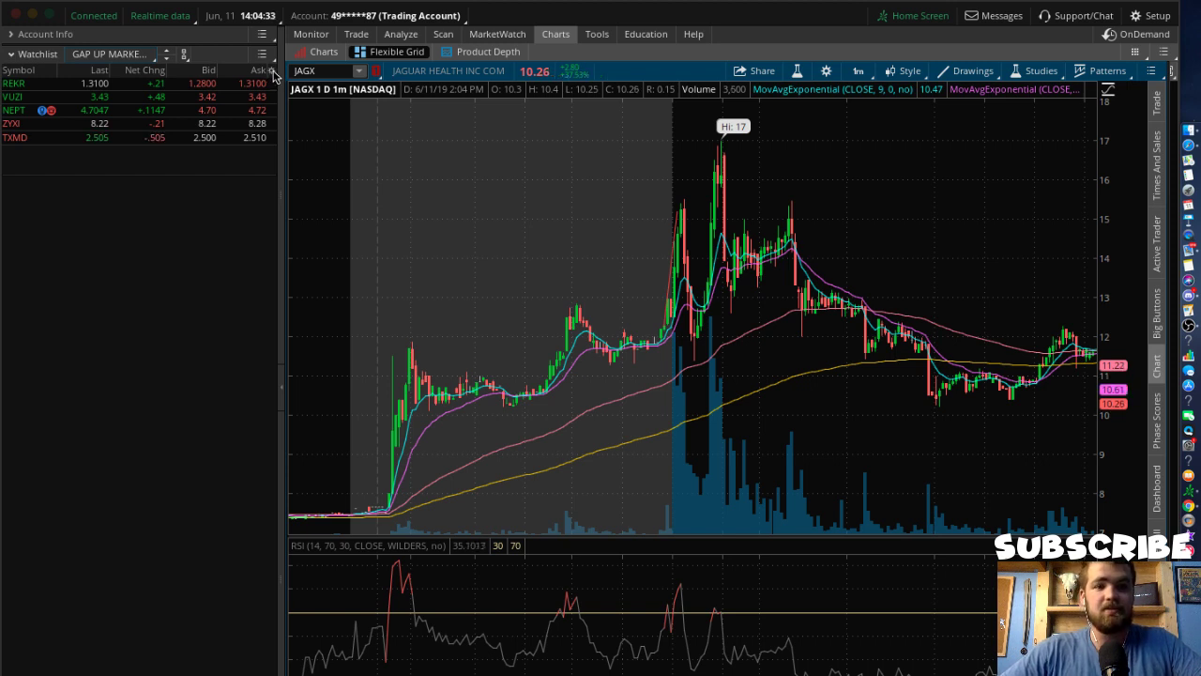
# Remove the Ask, Bid, Net Change and Last columns from the Gap Up watchlist
pyautogui.click(273, 73)
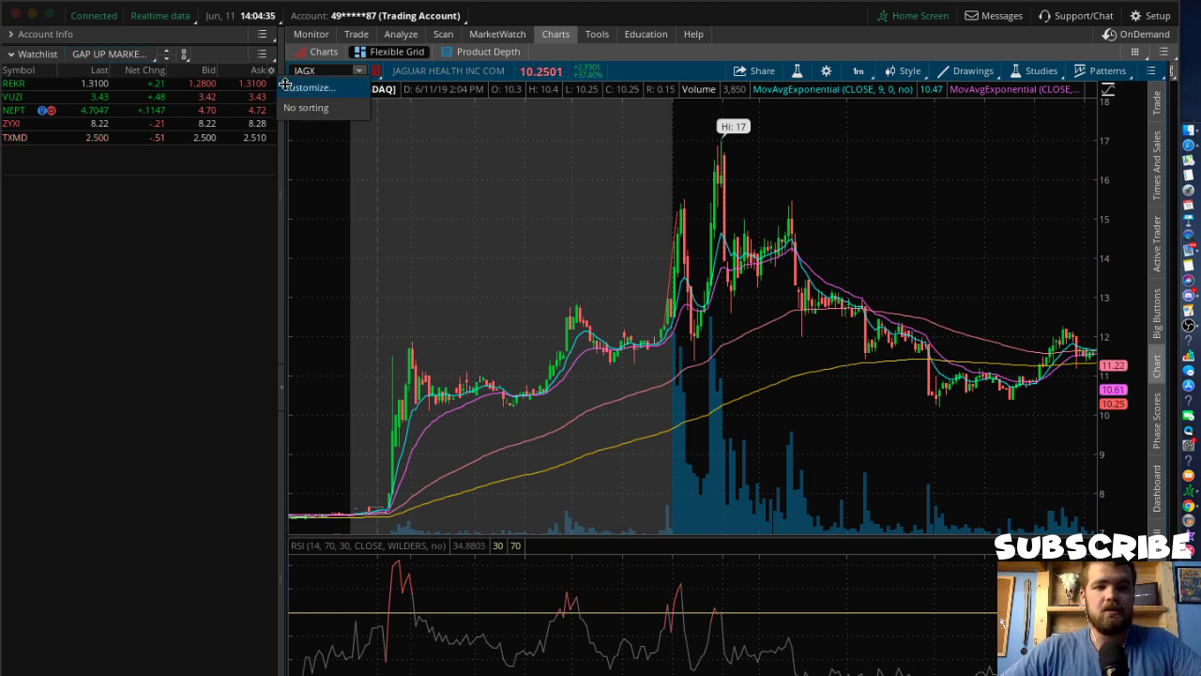
pyautogui.click(285, 87)
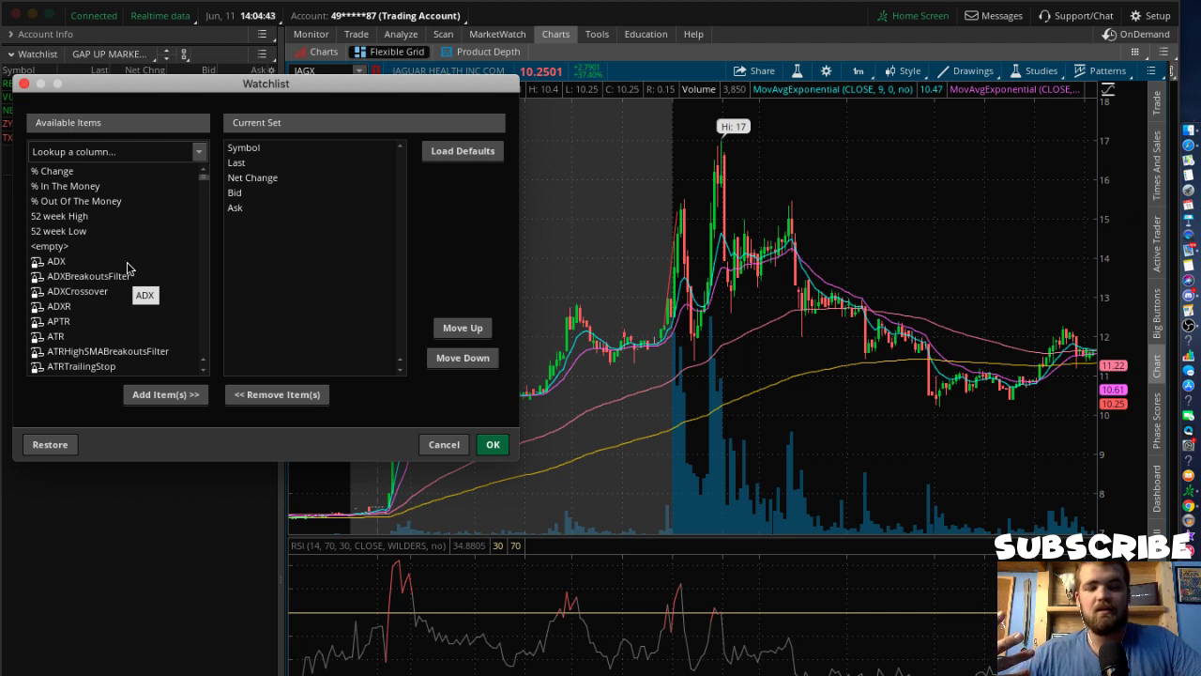
pyautogui.click(261, 208)
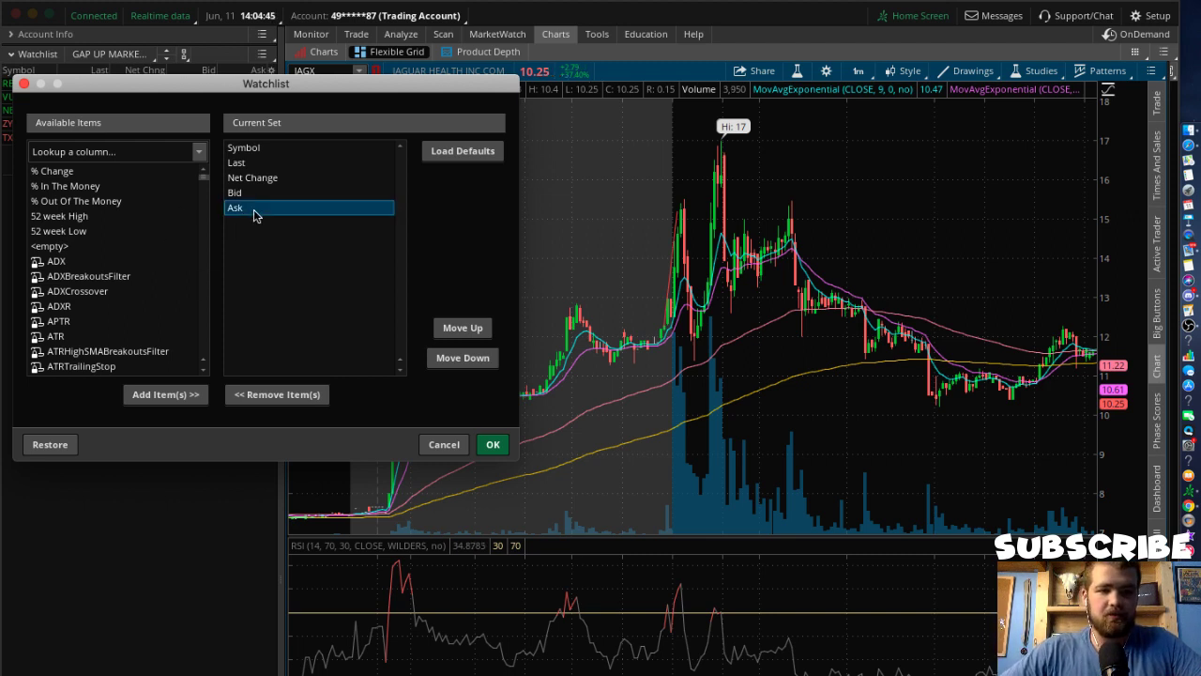
pyautogui.press('Delete')
pyautogui.click(251, 196)
pyautogui.press('Delete')
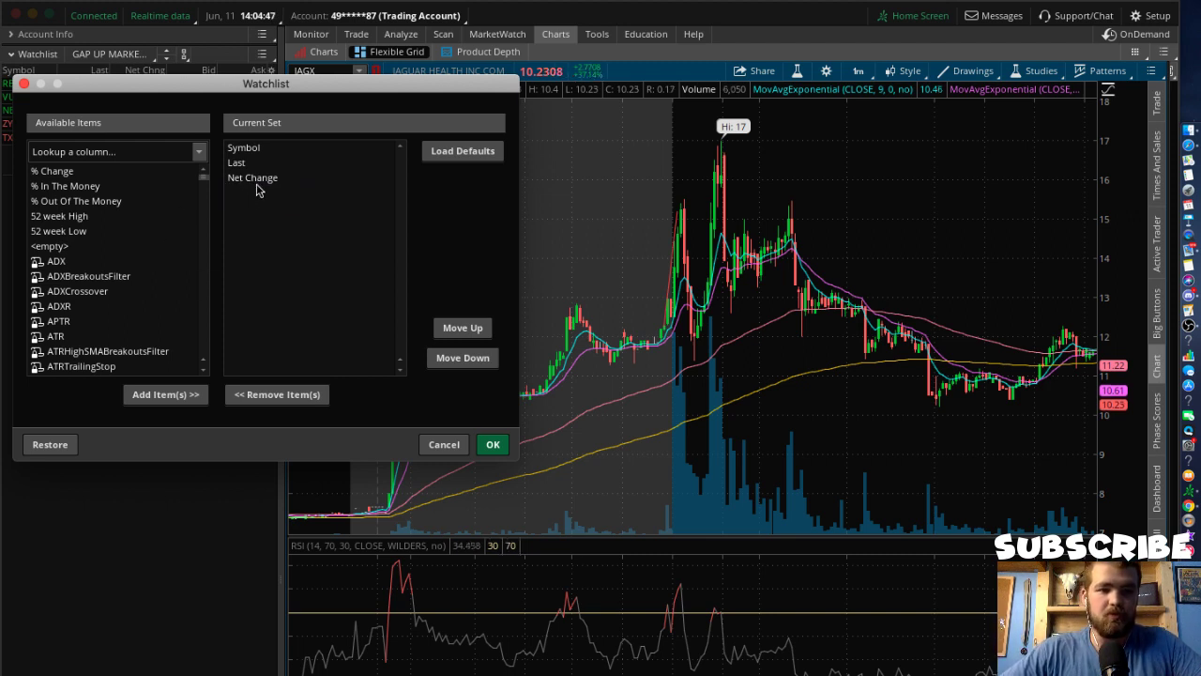
pyautogui.click(259, 184)
pyautogui.press('Delete')
pyautogui.click(261, 167)
pyautogui.press('Delete')
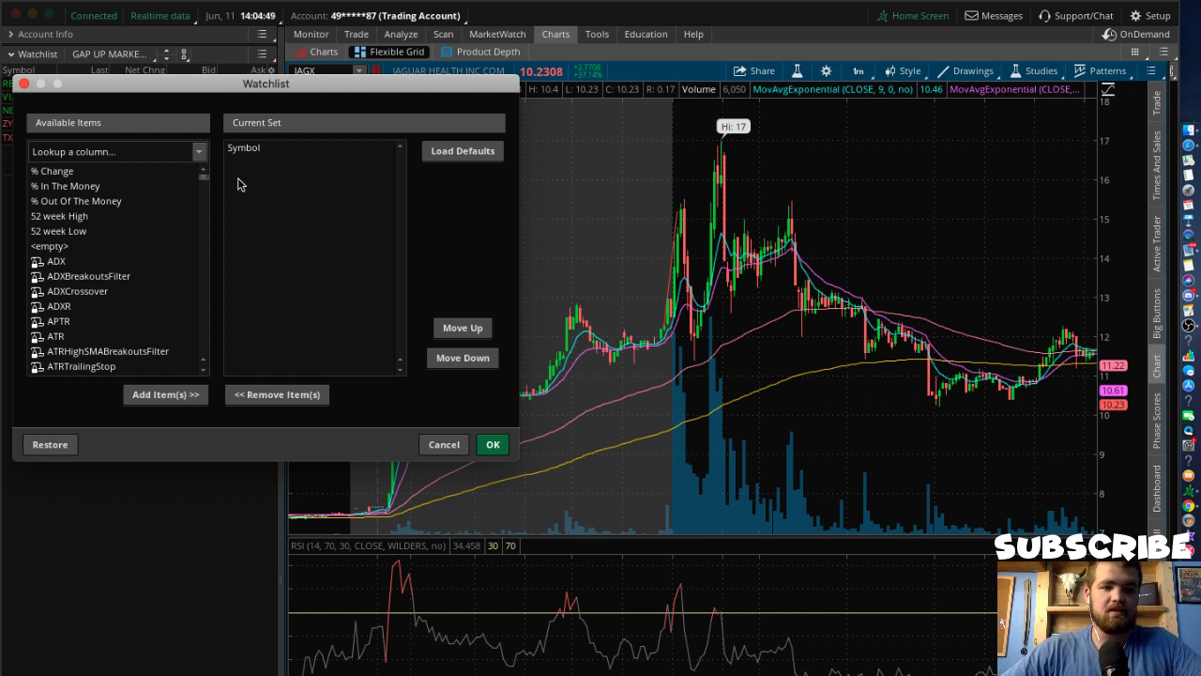
# Add the Volume, Shares and % Change columns, drop the duplicate % Change, and apply
pyautogui.click(131, 153)
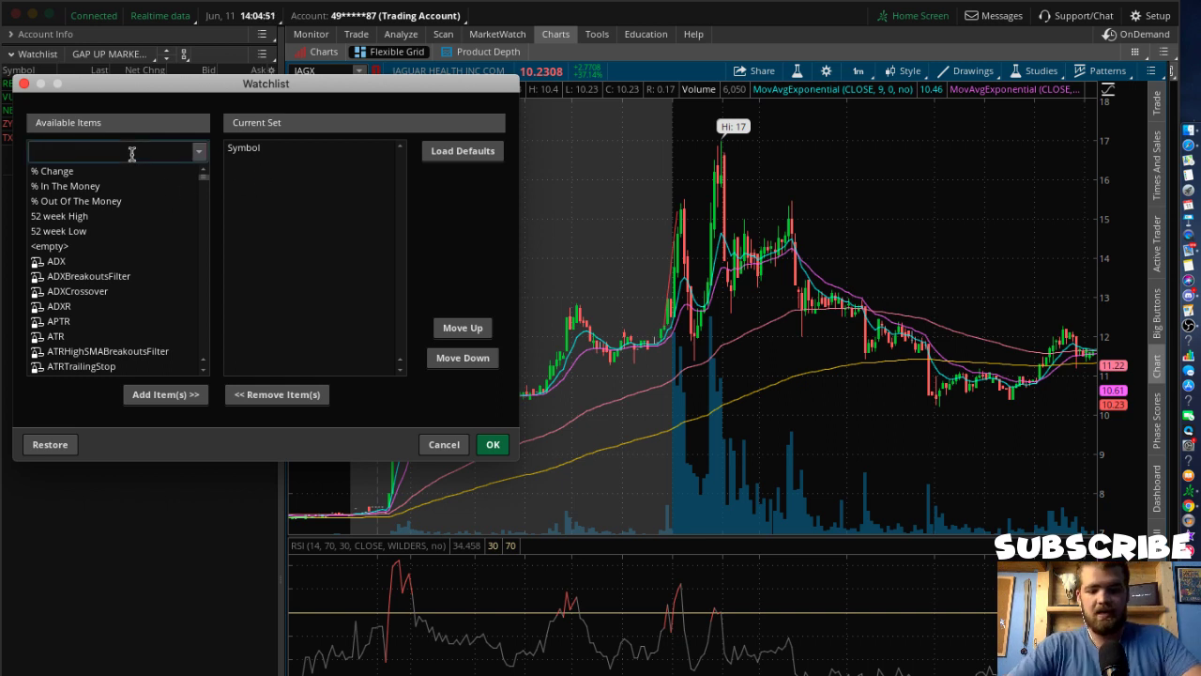
pyautogui.write('volume')
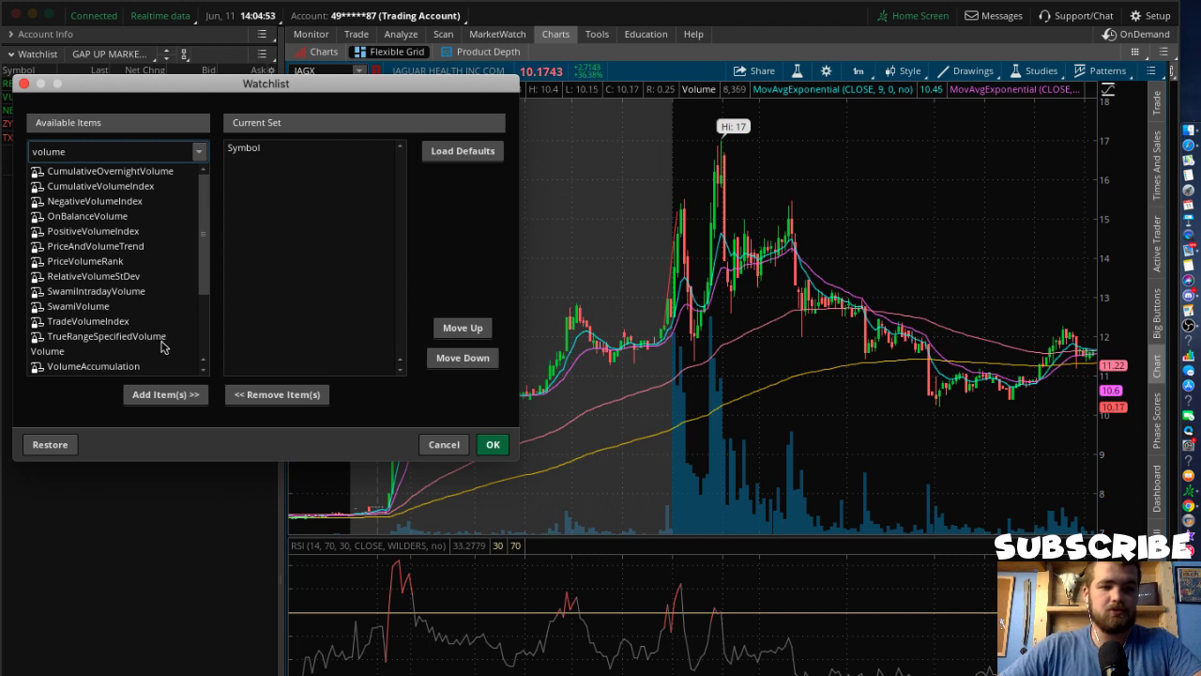
pyautogui.doubleClick(49, 353)
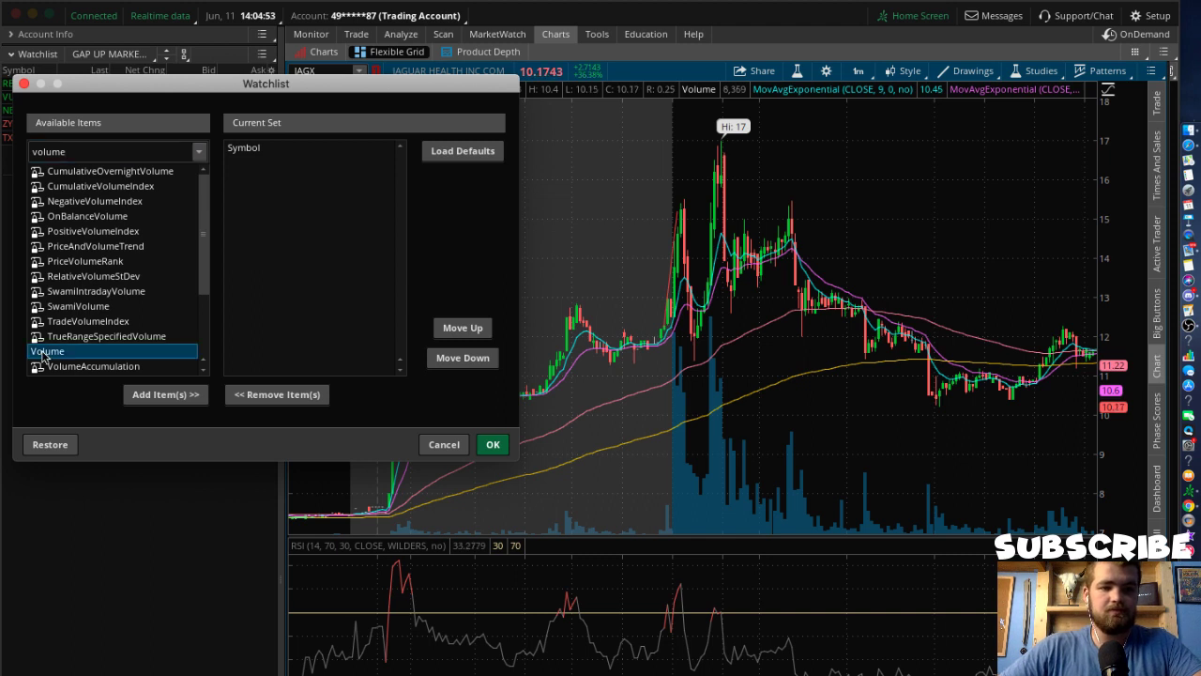
pyautogui.doubleClick(68, 148)
pyautogui.write('floa')
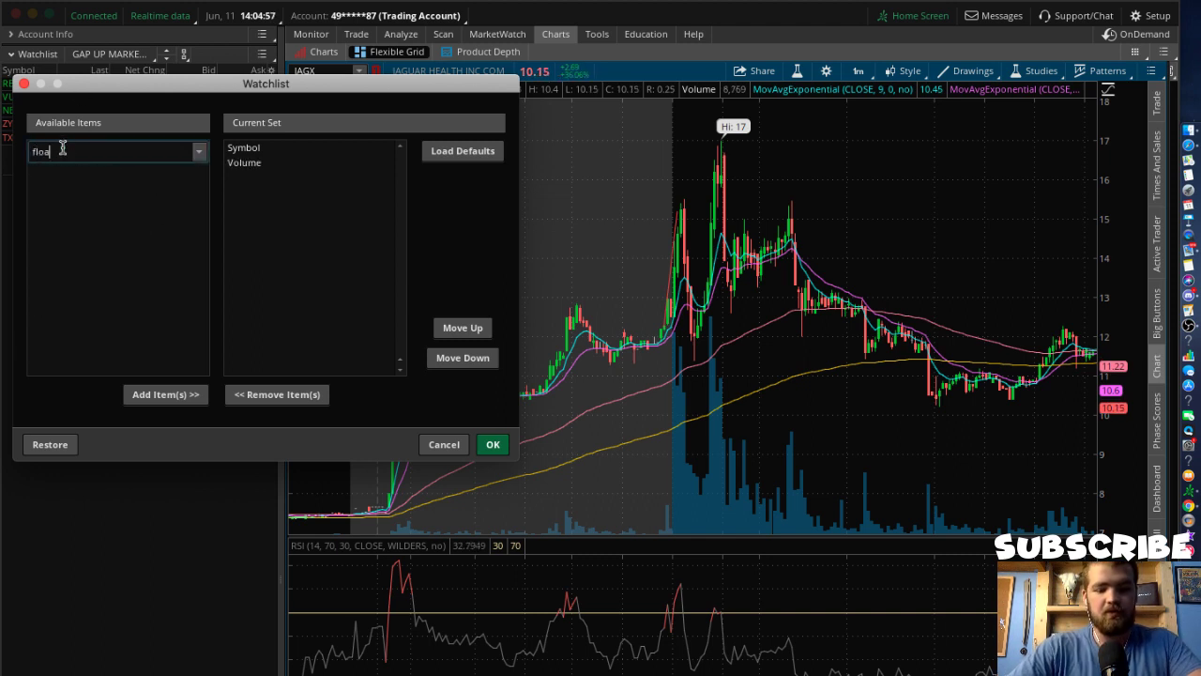
pyautogui.press('BackSpace')
pyautogui.press('BackSpace')
pyautogui.press('BackSpace')
pyautogui.press('BackSpace')
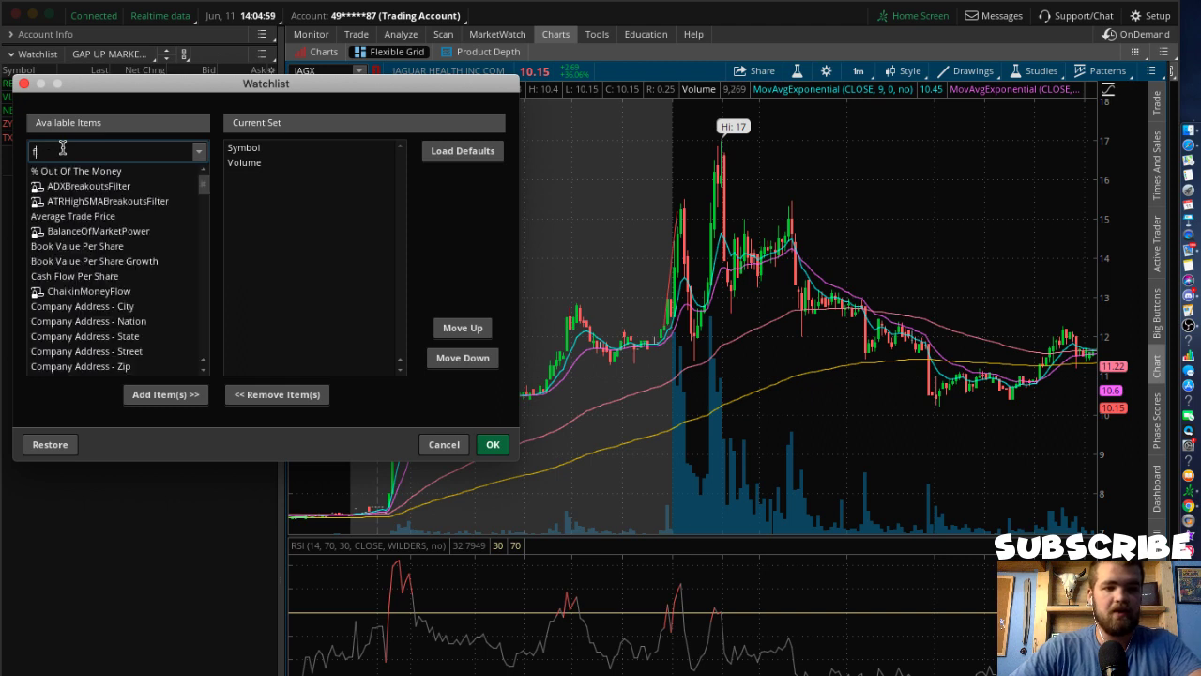
pyautogui.write('shares')
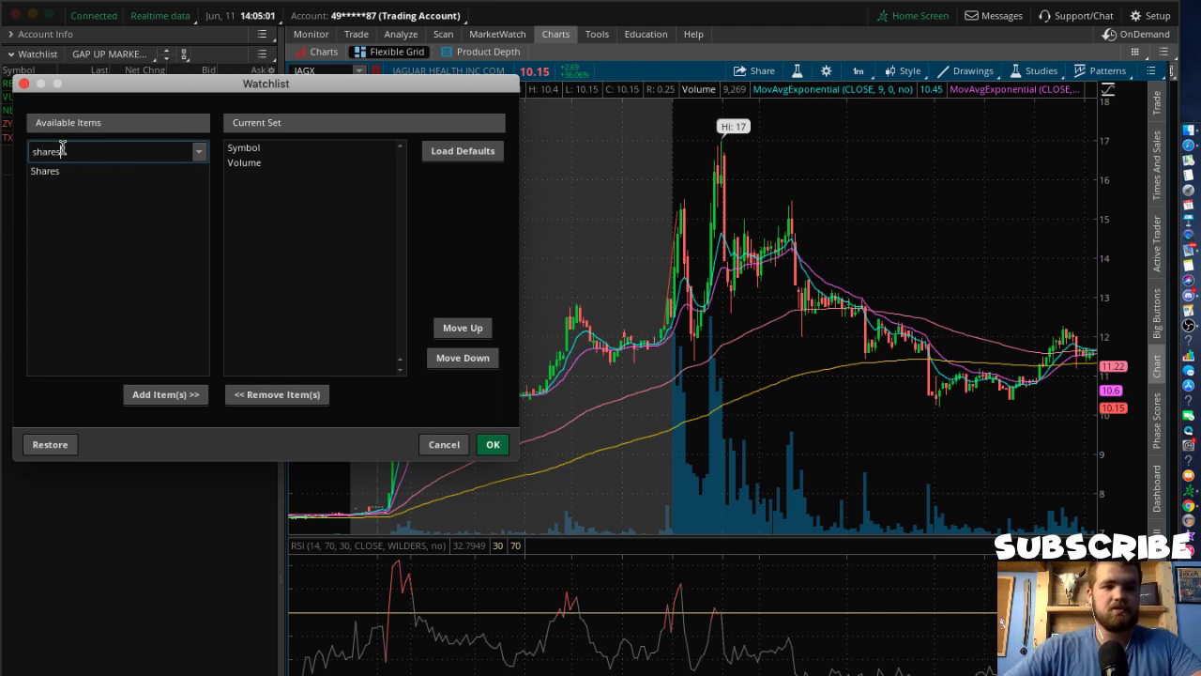
pyautogui.doubleClick(65, 173)
pyautogui.click(77, 155)
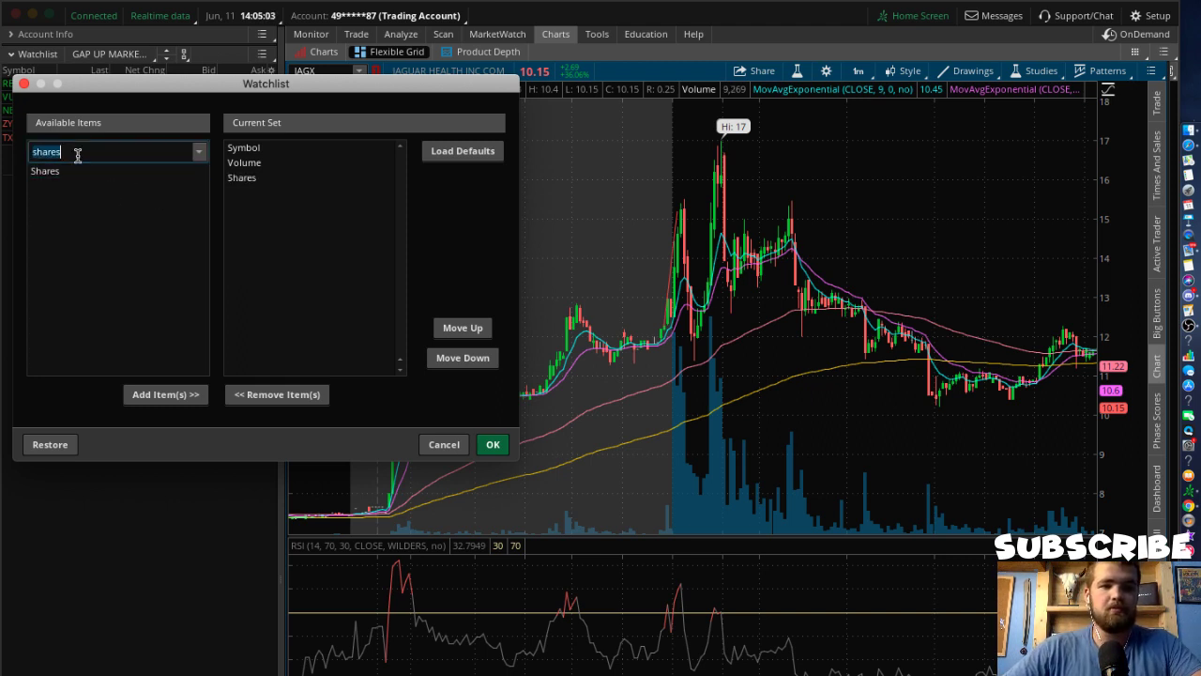
pyautogui.press('BackSpace')
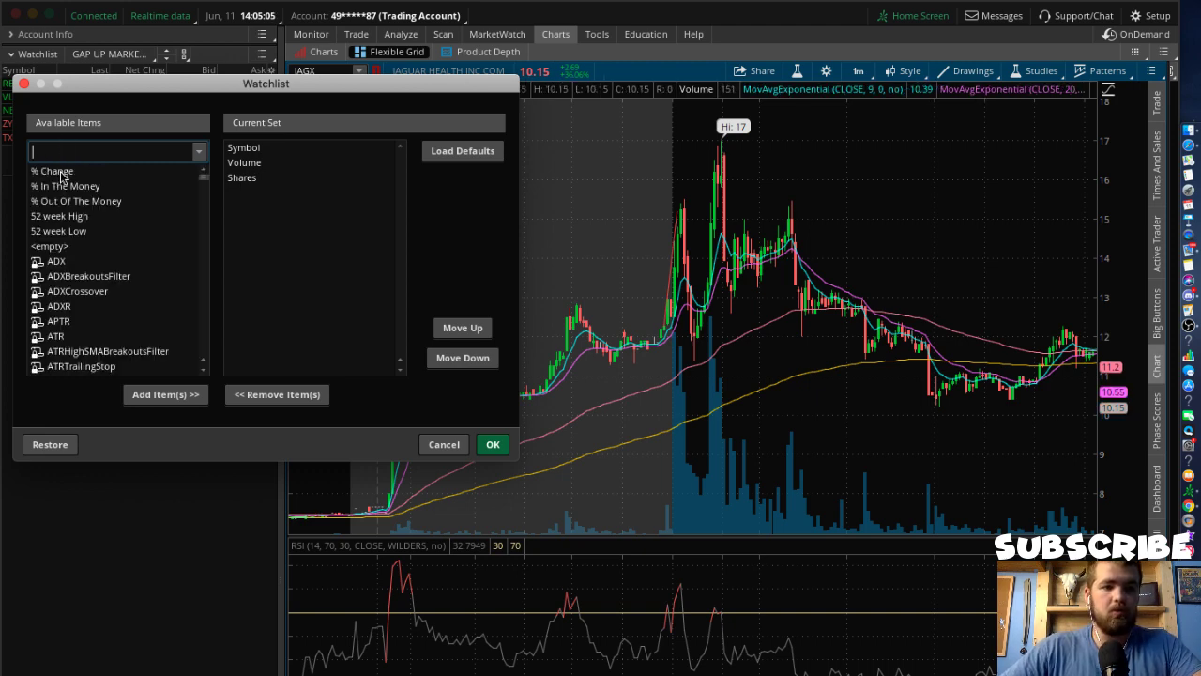
pyautogui.doubleClick(85, 174)
pyautogui.doubleClick(84, 173)
pyautogui.doubleClick(294, 213)
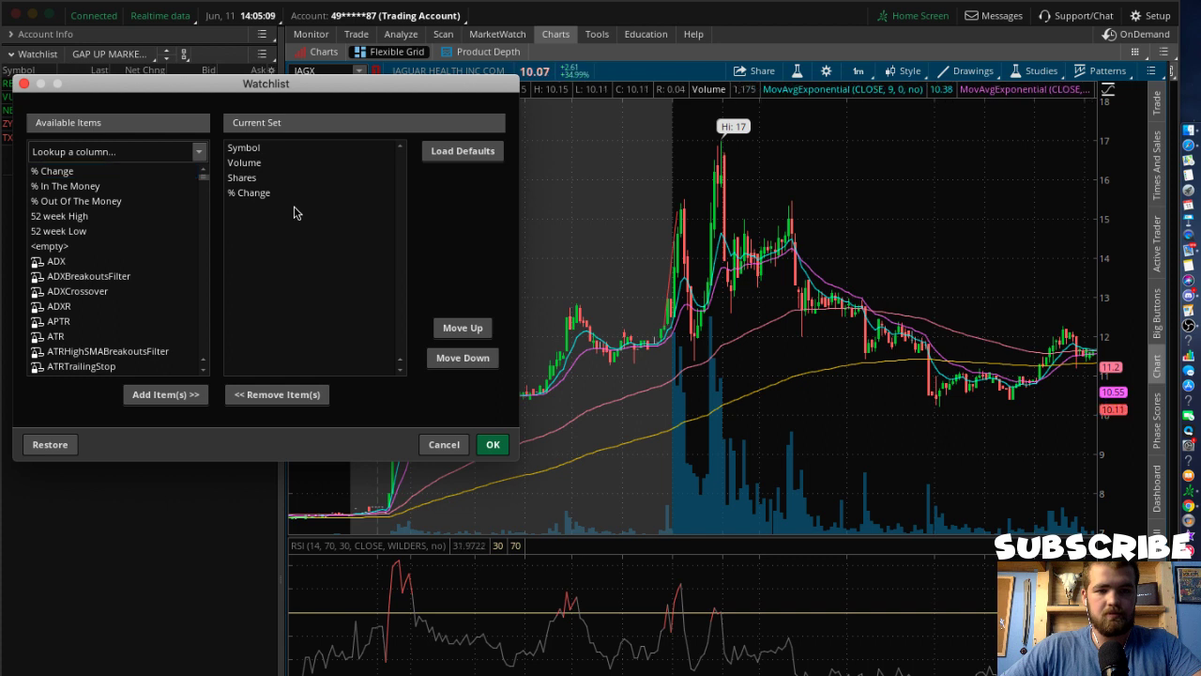
pyautogui.click(493, 445)
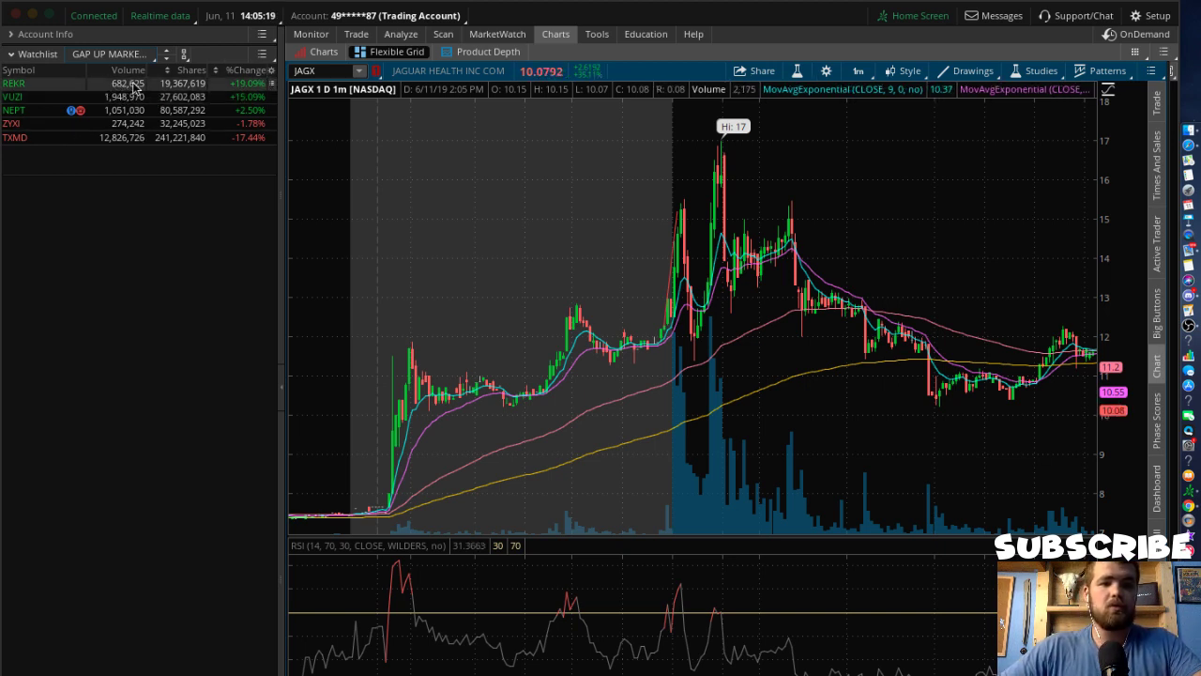
# Link the watchlist to the red group and load REKR onto the 1-minute chart
pyautogui.click(180, 90)
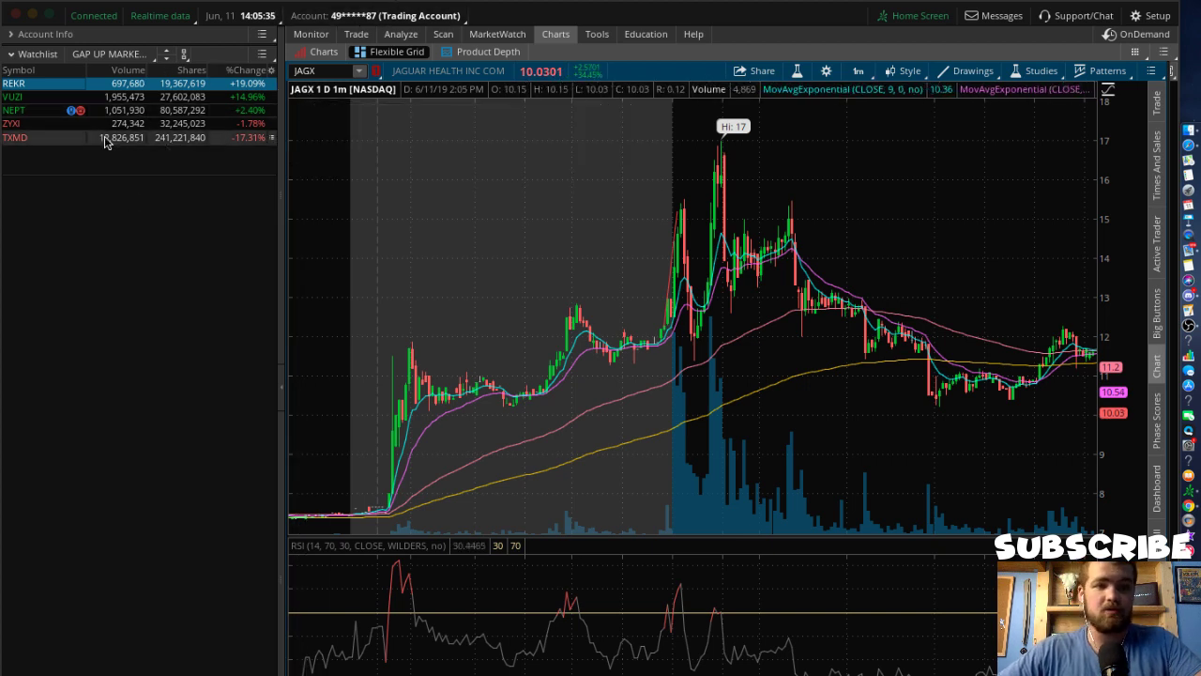
pyautogui.click(184, 55)
pyautogui.click(174, 98)
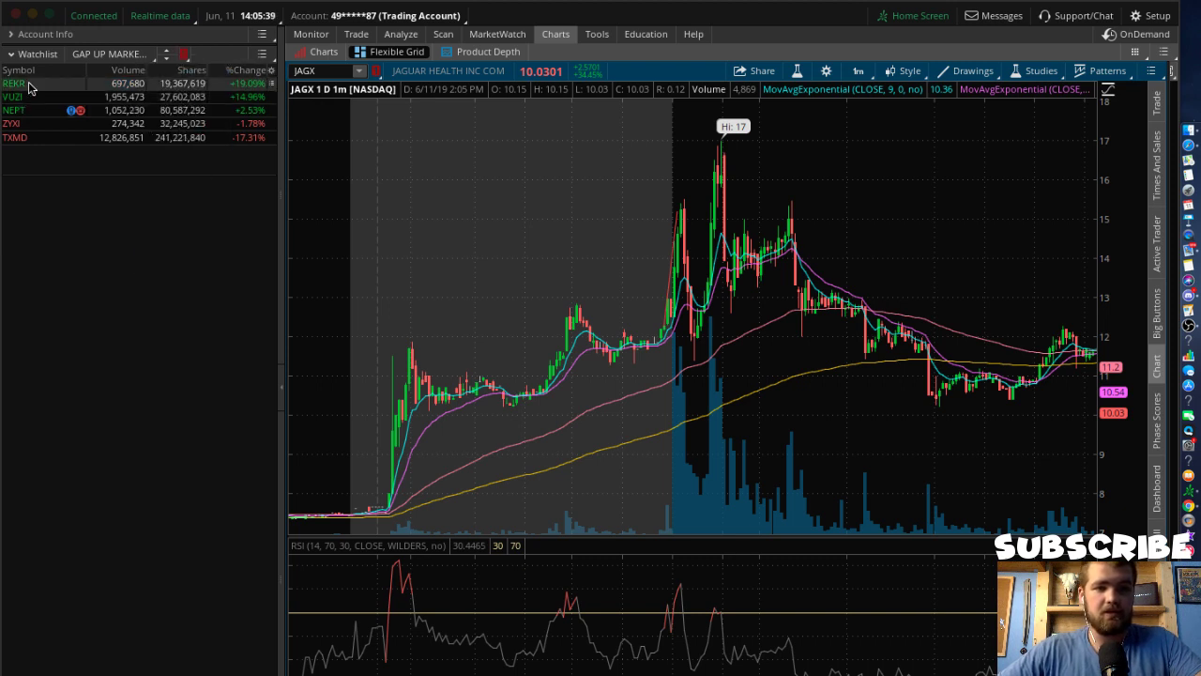
pyautogui.click(28, 85)
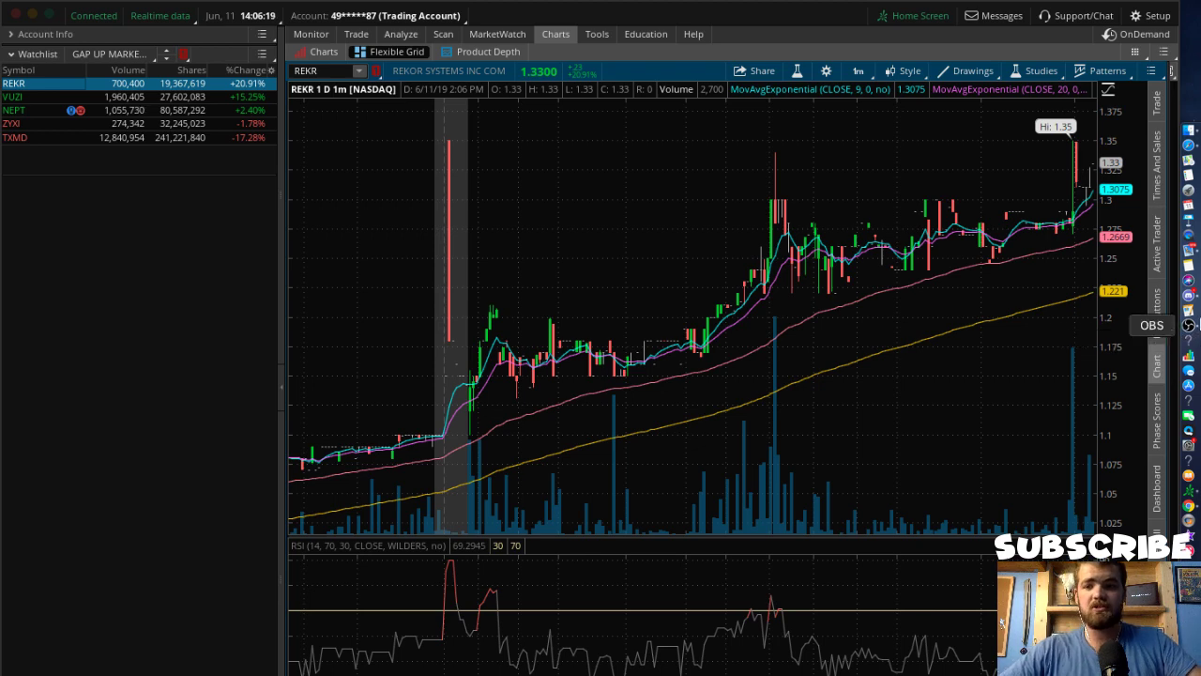
# Bring the OBS Studio window up from the dock over the REKR chart
pyautogui.click(1190, 324)
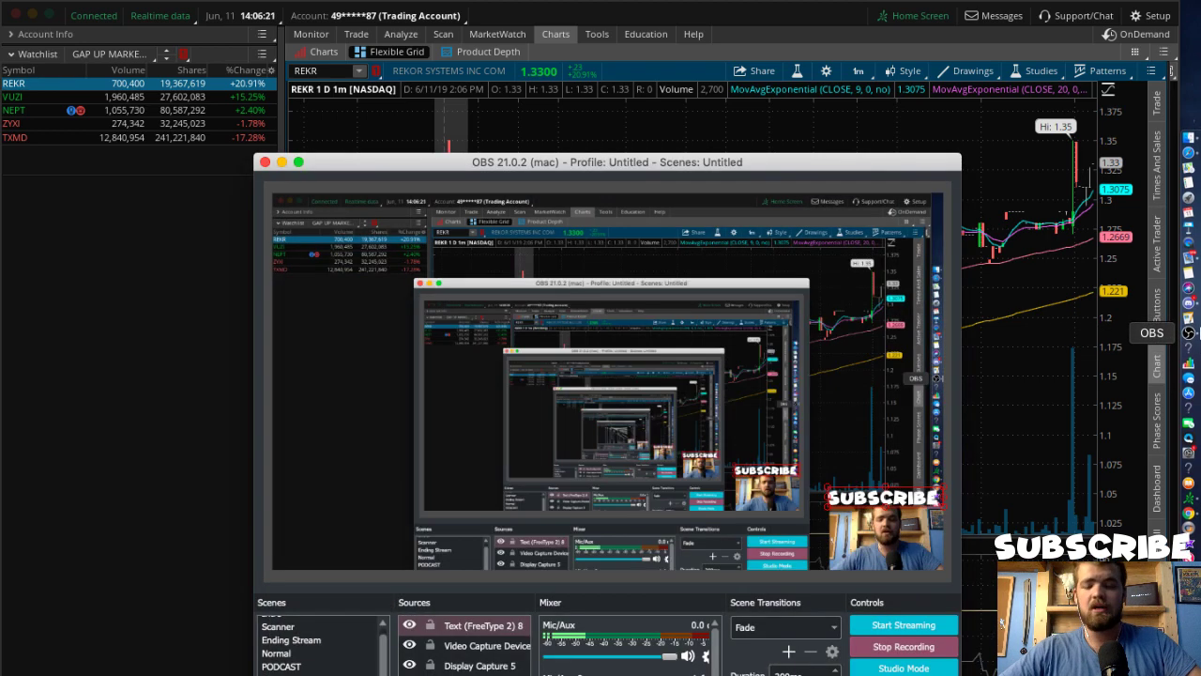